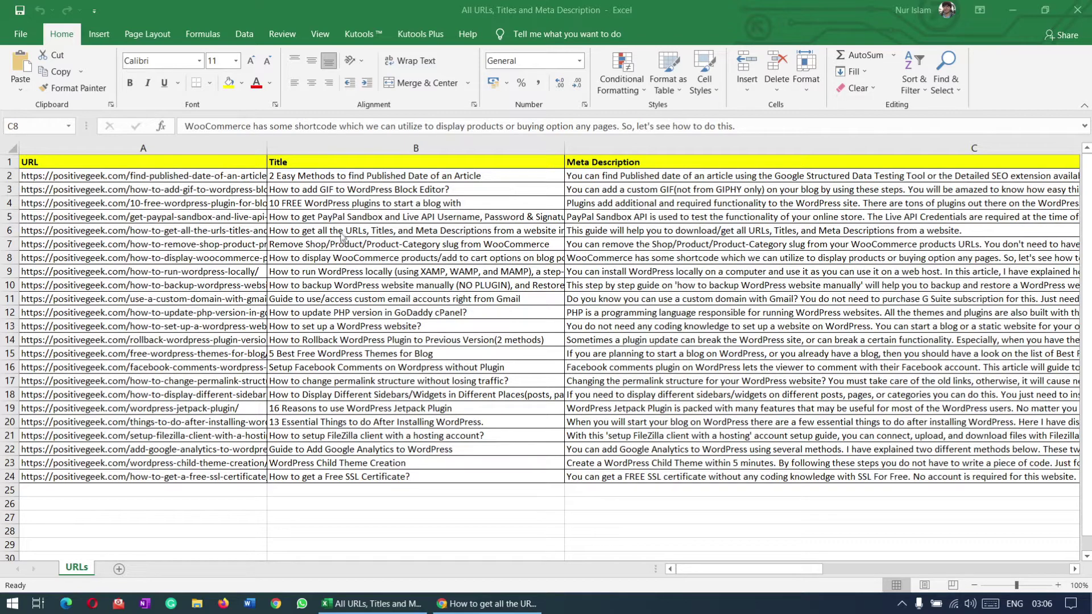
# Load the copied Import Sitemap xml formula sheet link in a new Chrome tab.
pyautogui.click(1015, 12)
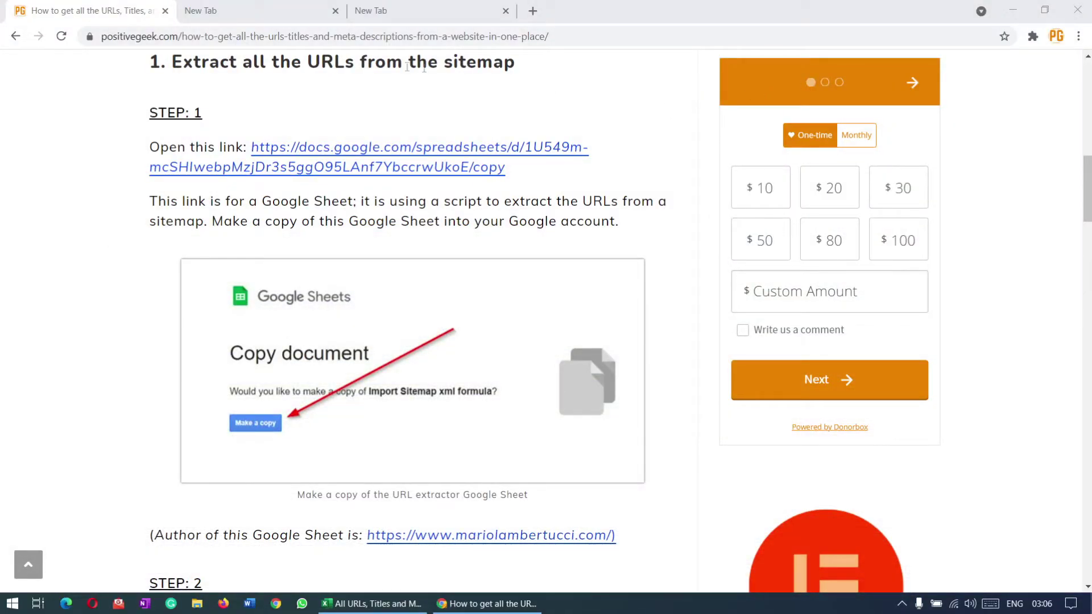
pyautogui.click(267, 13)
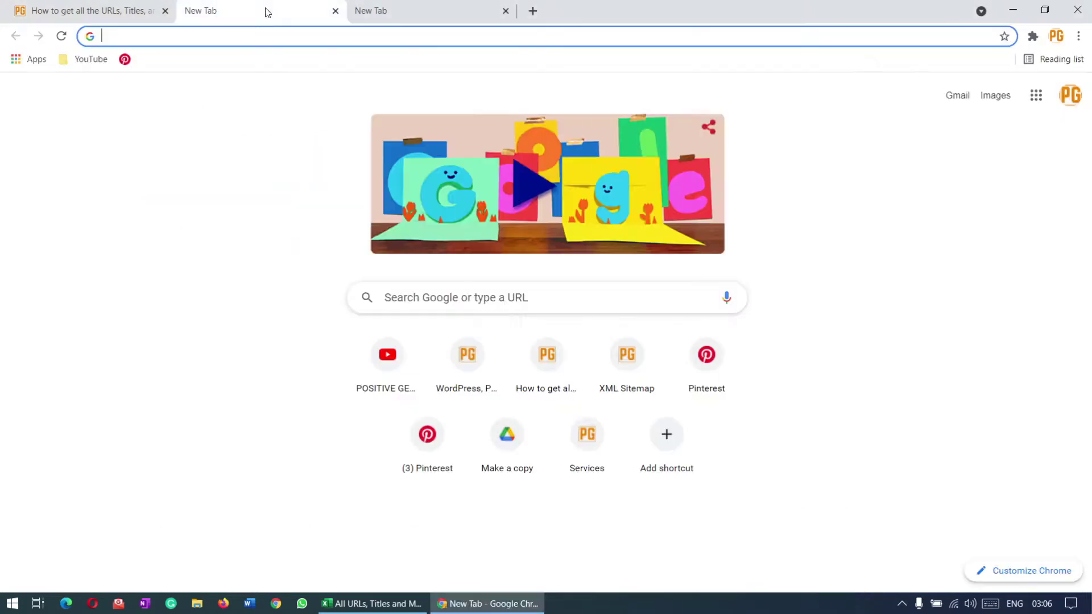
pyautogui.rightClick(239, 41)
pyautogui.click(273, 151)
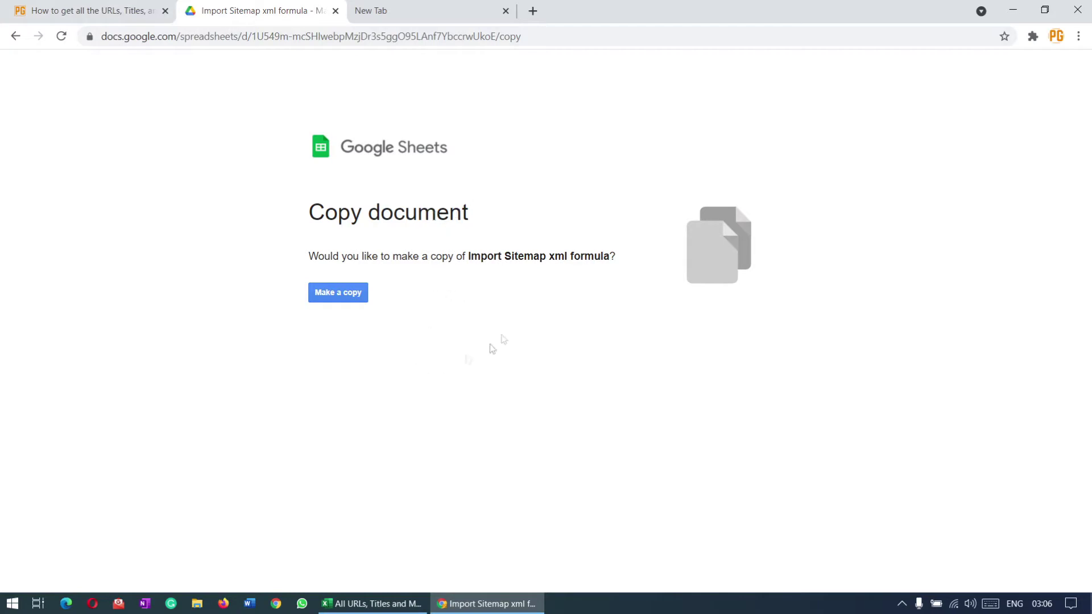
# Review the tutorial article, then return to the sheet copy page.
pyautogui.click(91, 11)
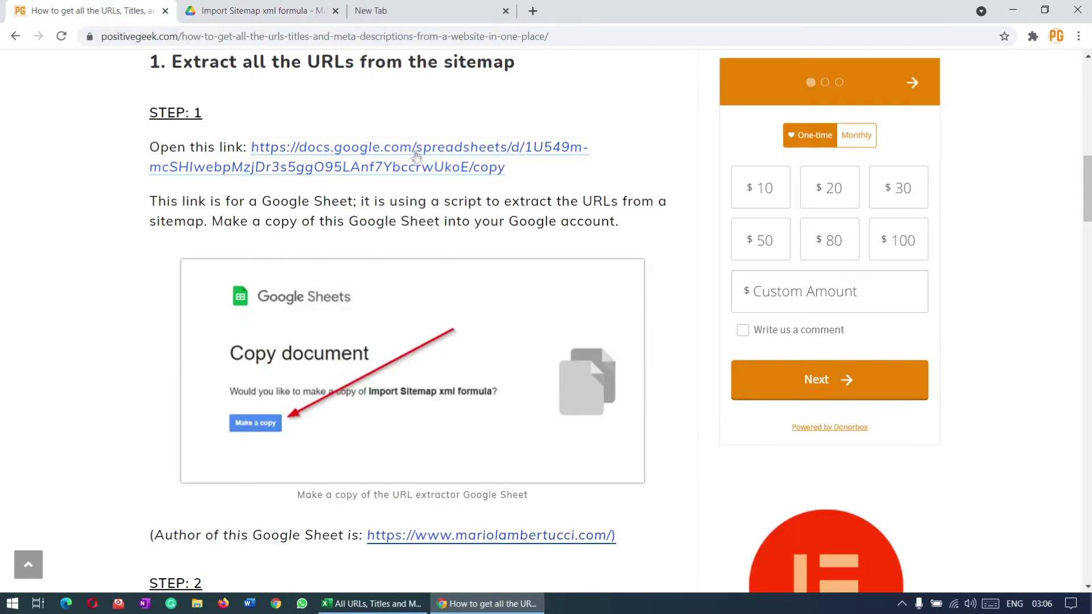
pyautogui.scroll(5, 449, 249)
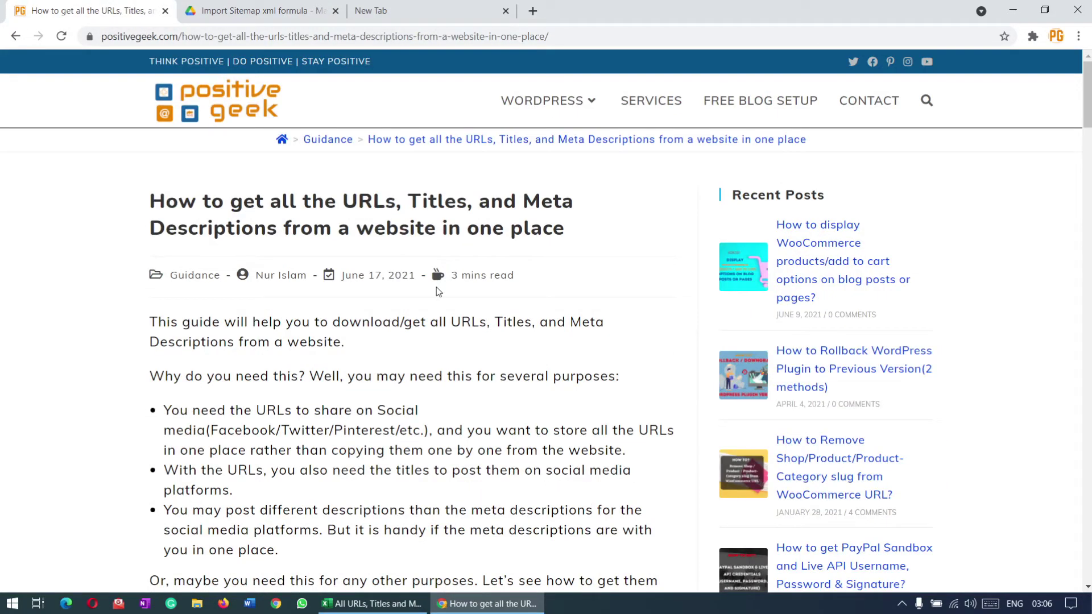
pyautogui.scroll(-2, 437, 307)
pyautogui.scroll(-6, 435, 305)
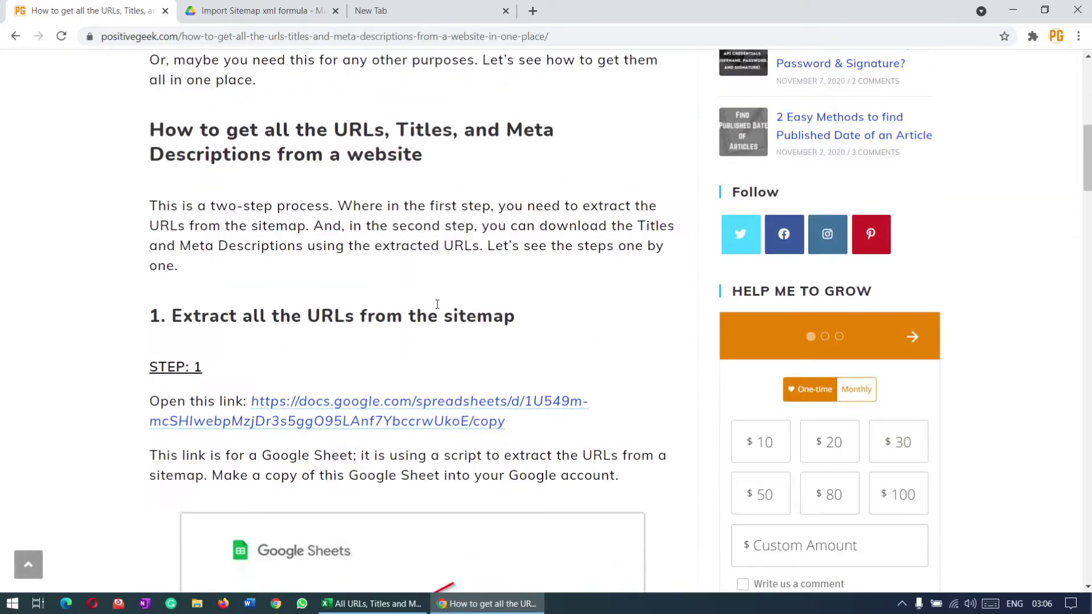
pyautogui.scroll(-5, 378, 400)
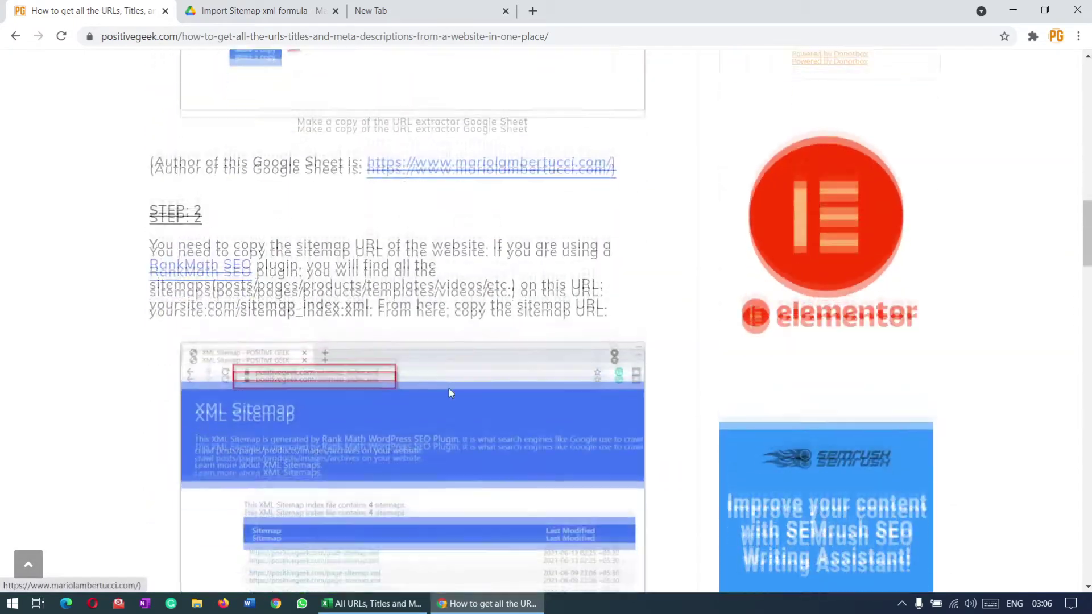
pyautogui.scroll(3, 449, 388)
pyautogui.scroll(6, 449, 388)
pyautogui.click(272, 13)
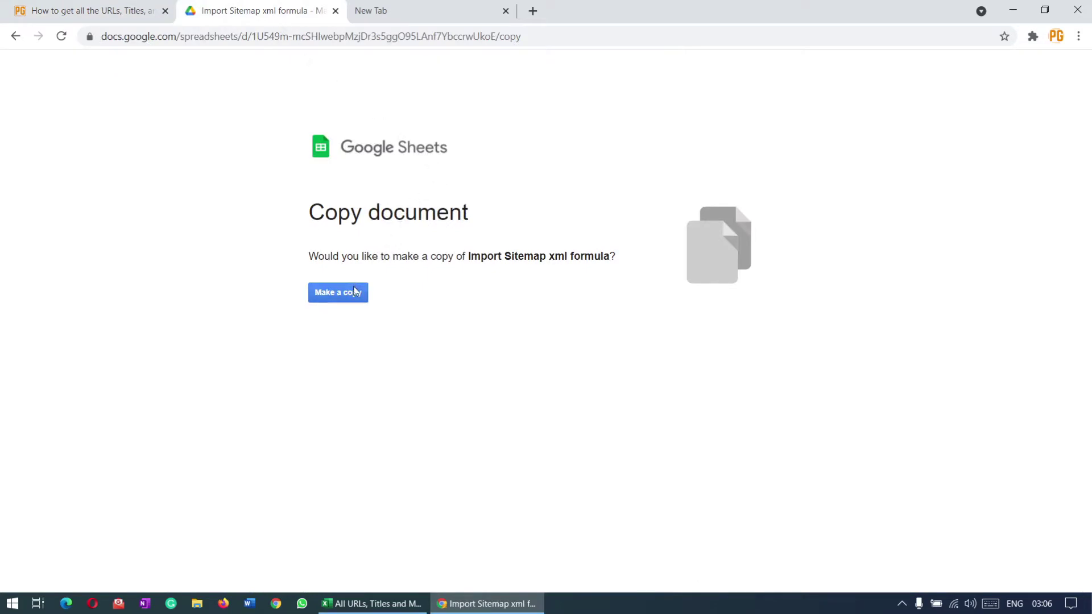
# Make a copy of the Import Sitemap xml formula sheet.
pyautogui.click(352, 294)
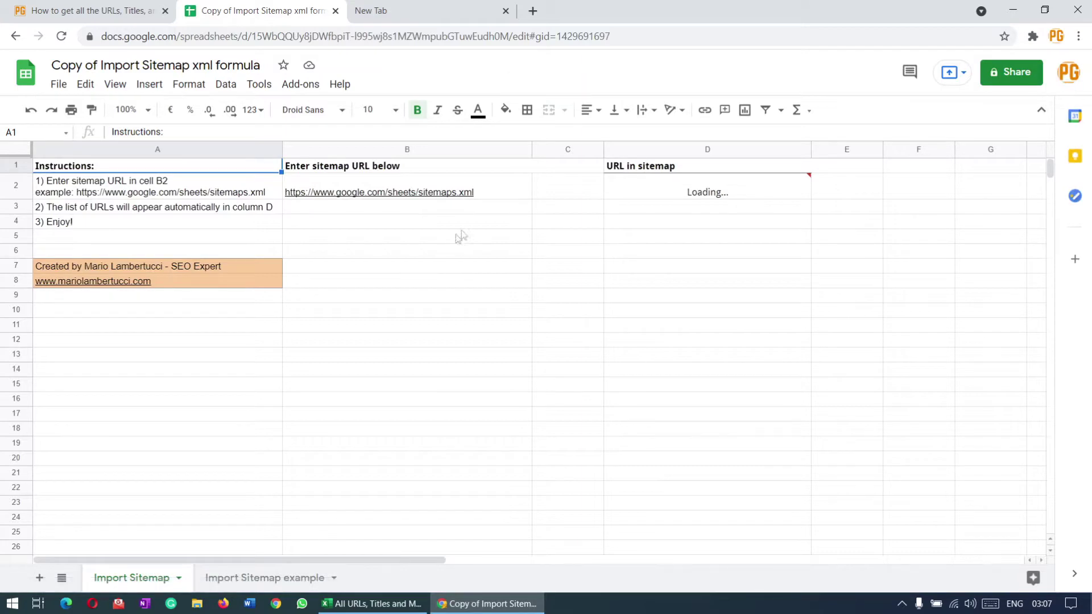
pyautogui.moveTo(493, 198)
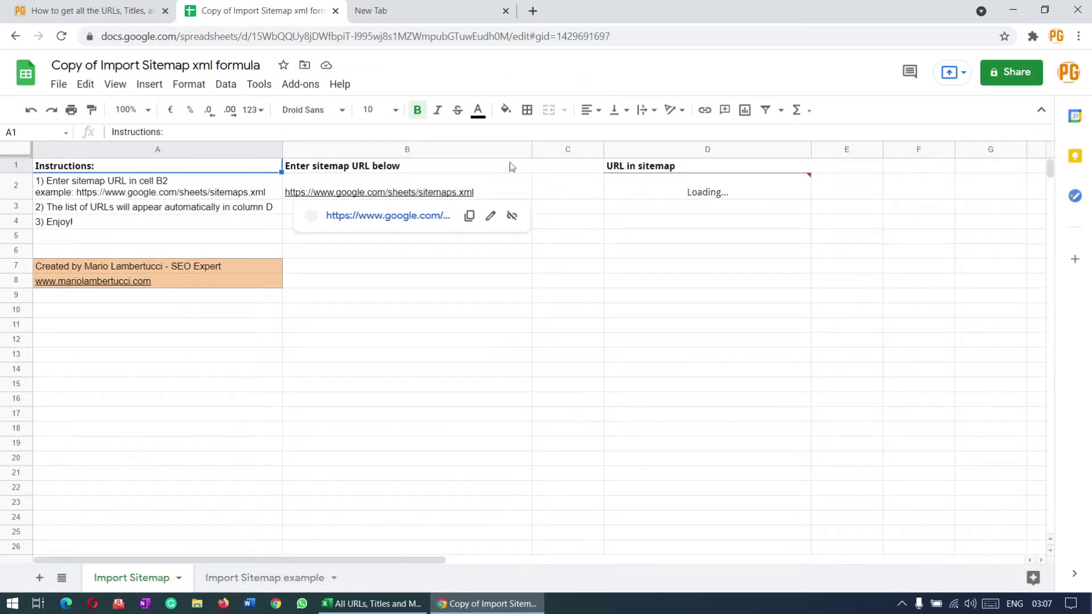
pyautogui.click(444, 344)
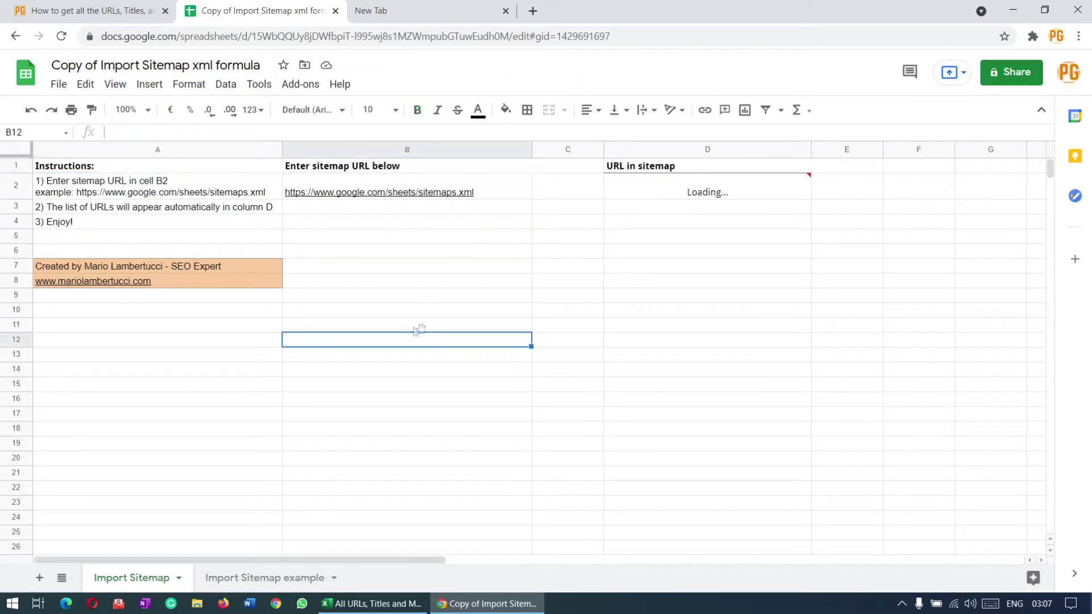
# Inspect the author link in A8 and the example sitemap URL in B2.
pyautogui.click(227, 281)
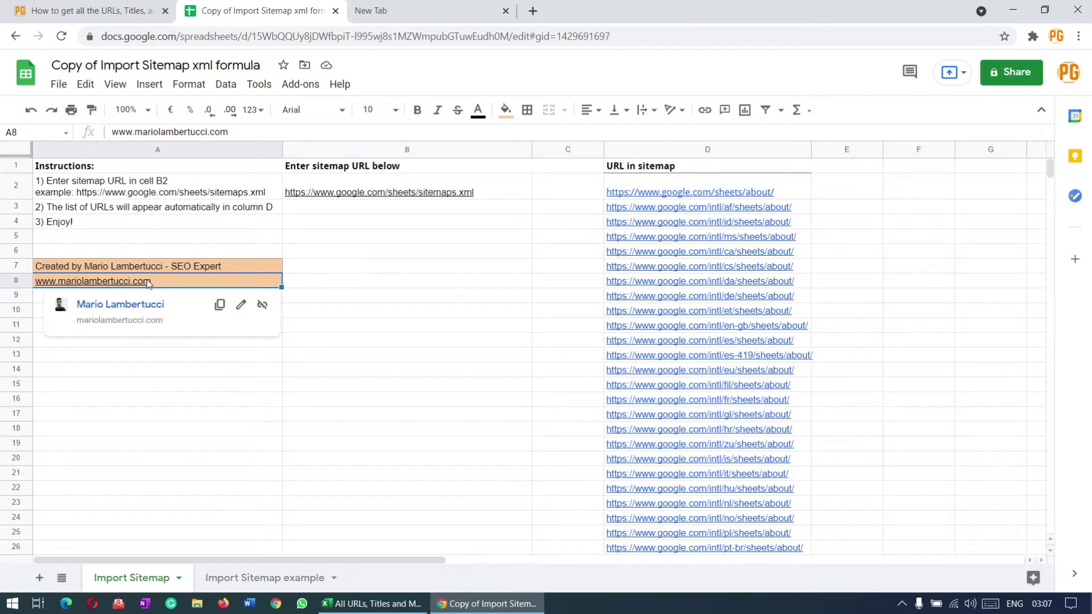
pyautogui.click(386, 249)
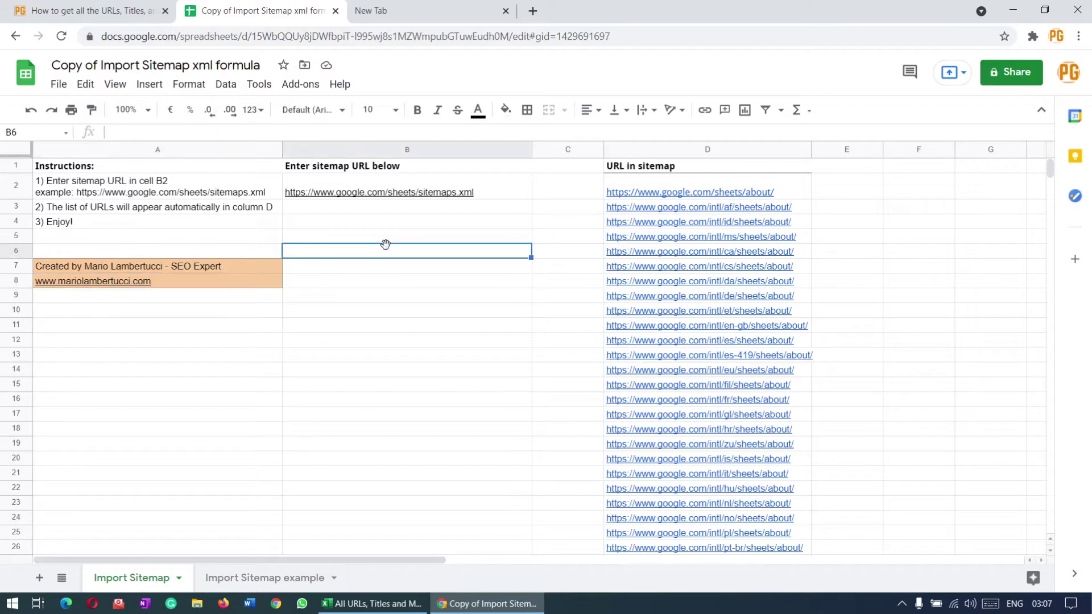
pyautogui.click(426, 197)
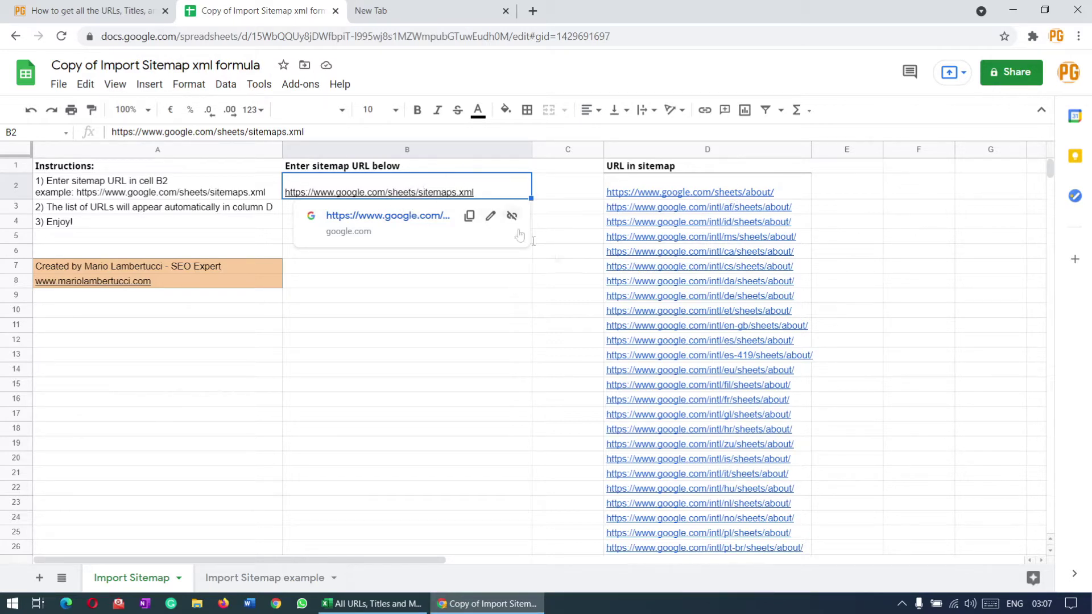
pyautogui.scroll(-5, 713, 185)
pyautogui.scroll(5, 714, 185)
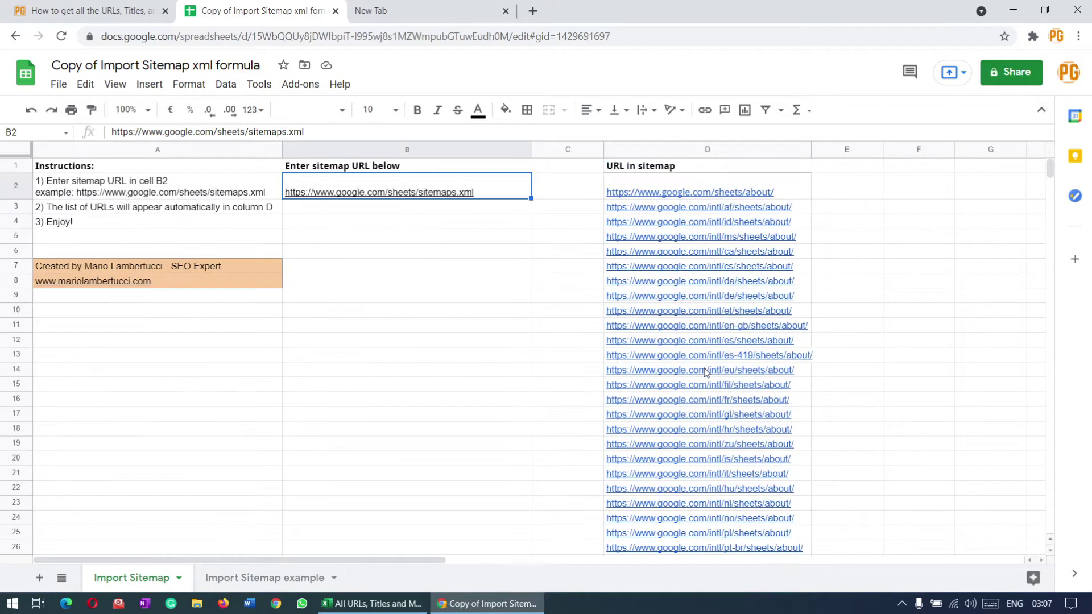
pyautogui.click(403, 16)
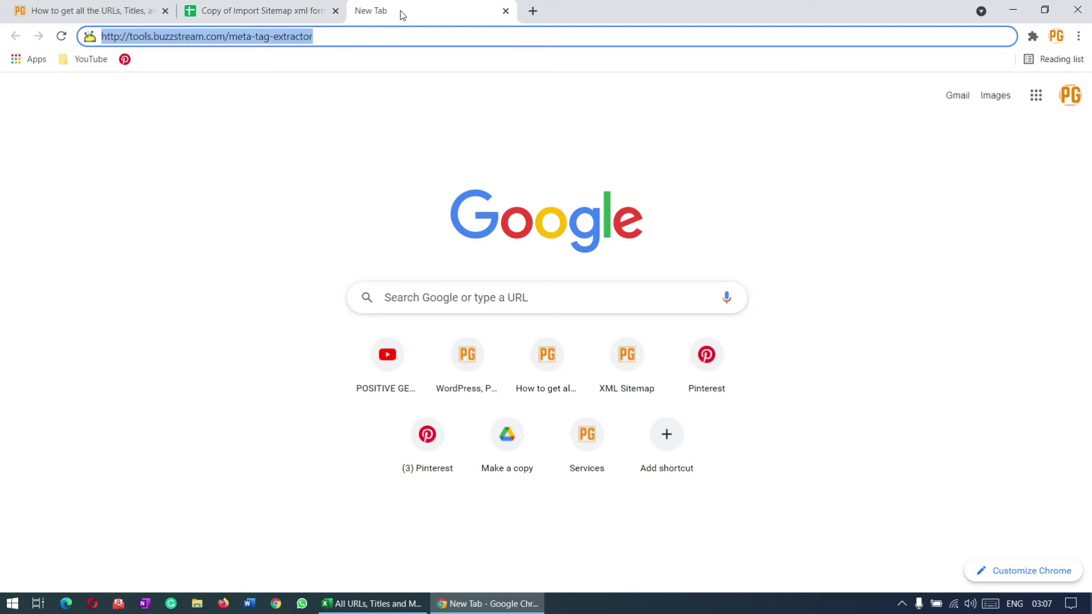
# Load positivegeek.com/sitemap_index.xml in the new tab.
pyautogui.write('po')
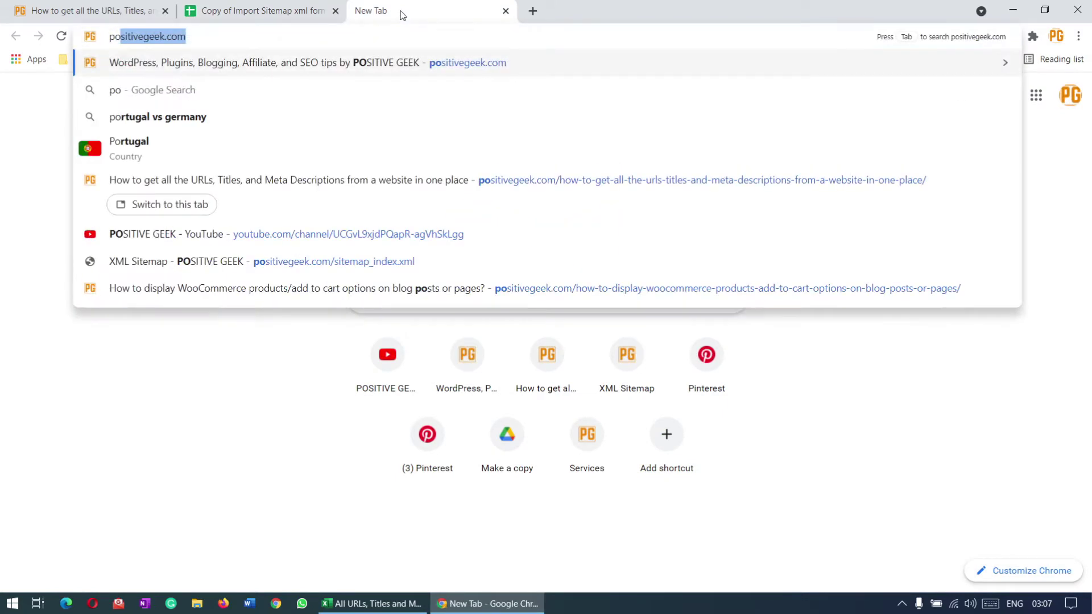
pyautogui.press('Right')
pyautogui.write('/')
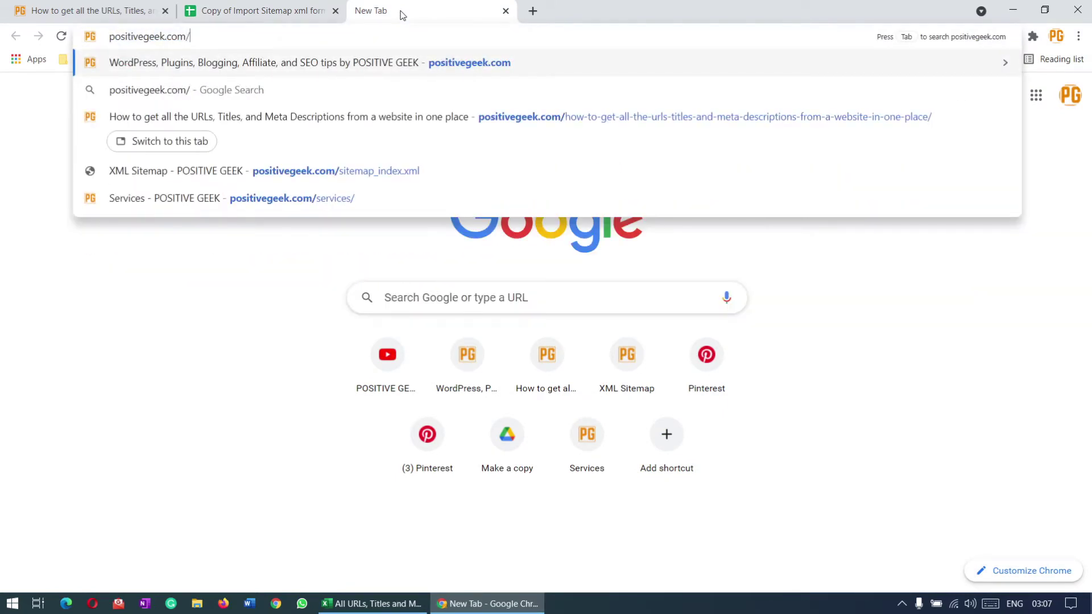
pyautogui.write('site')
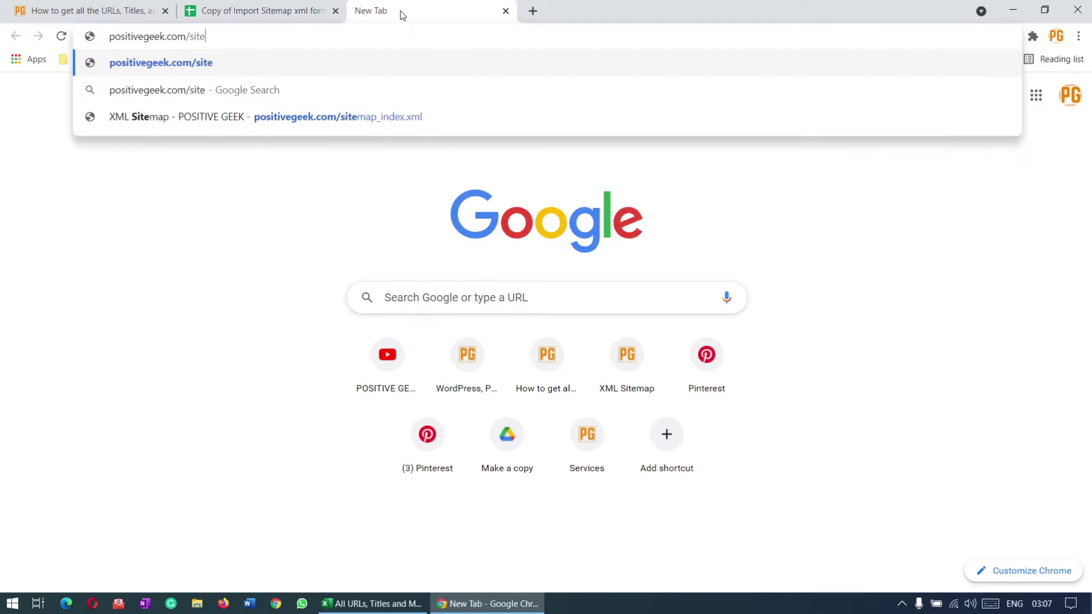
pyautogui.write('map_ind')
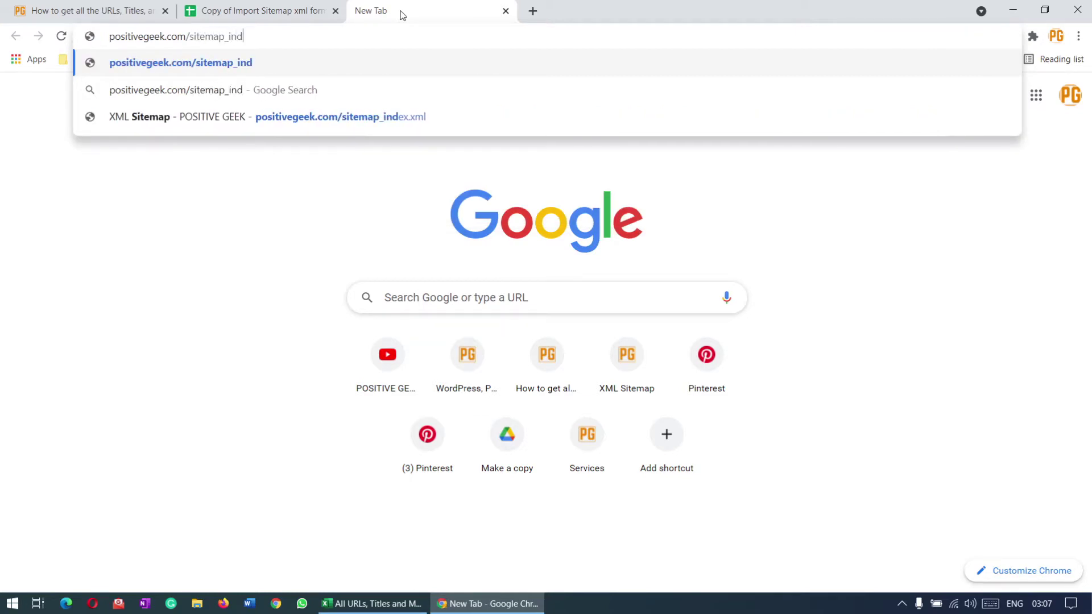
pyautogui.write('ex.xml')
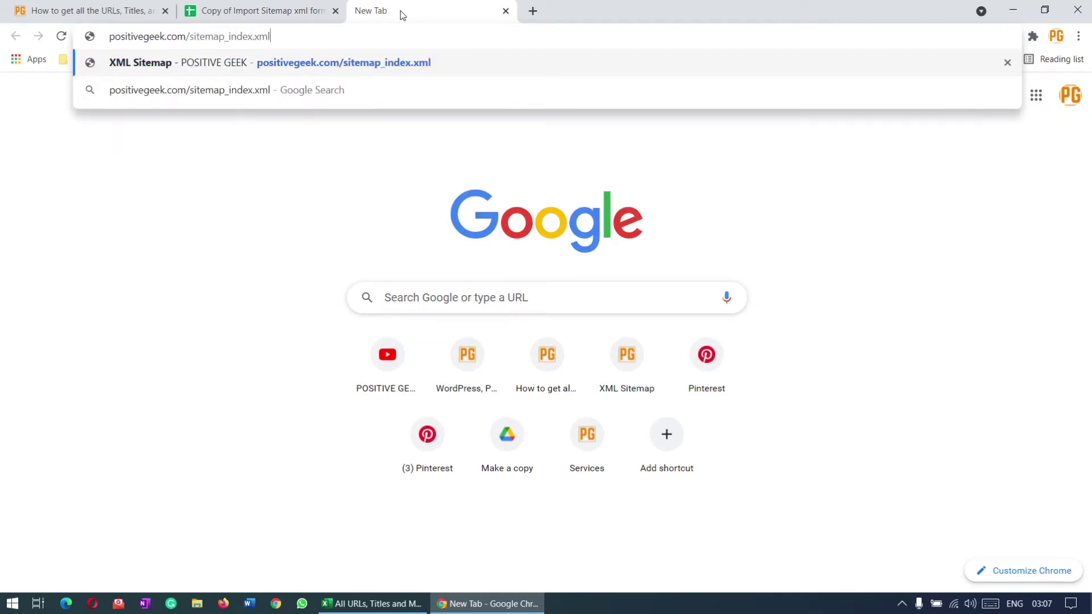
pyautogui.press('Return')
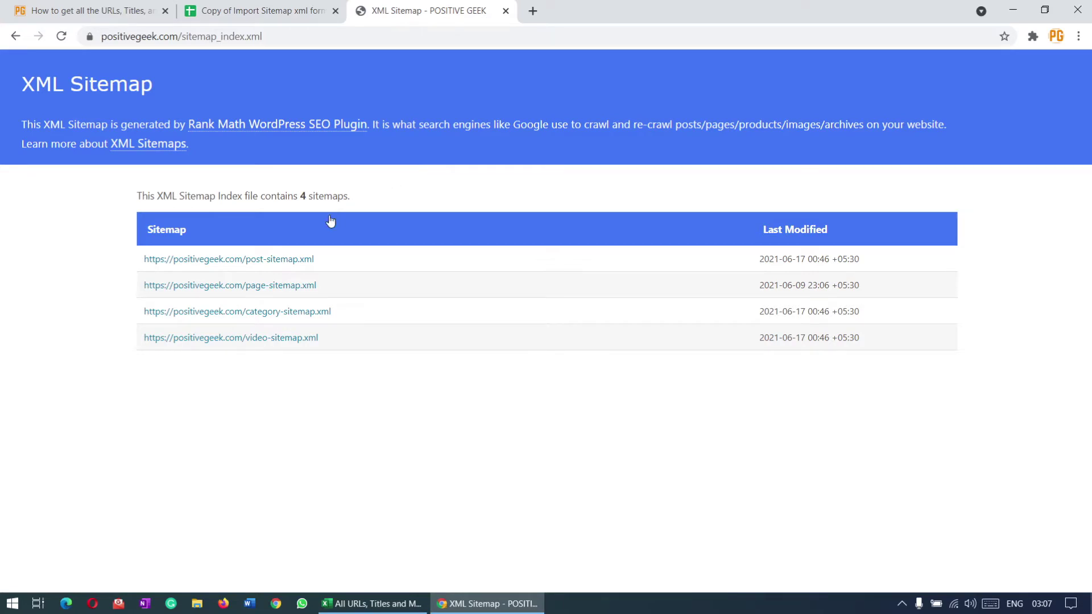
# Open post-sitemap.xml and select its address for copying.
pyautogui.click(259, 264)
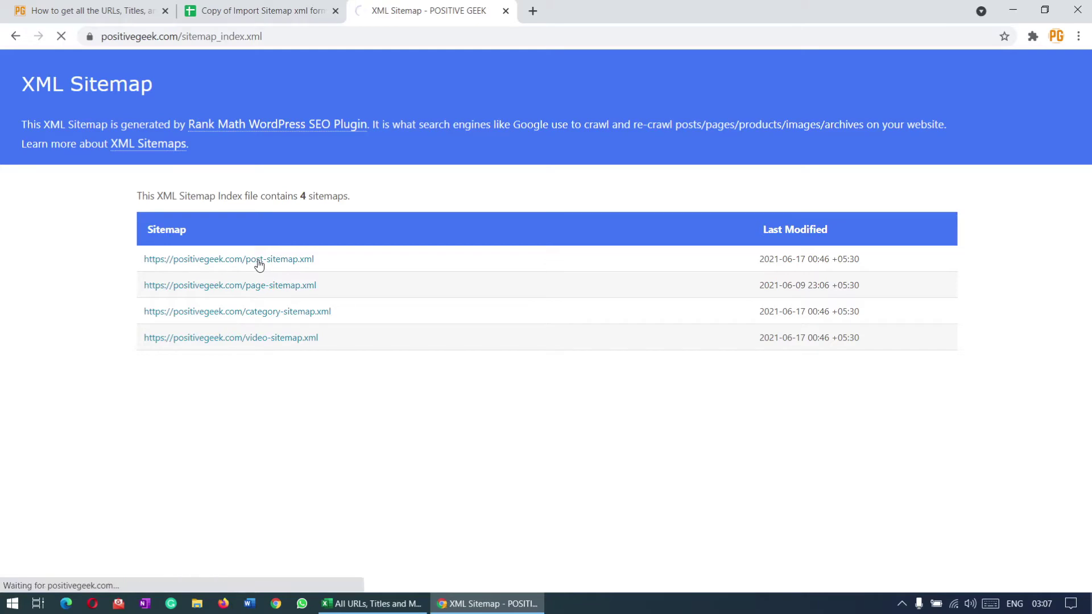
pyautogui.scroll(-5, 553, 212)
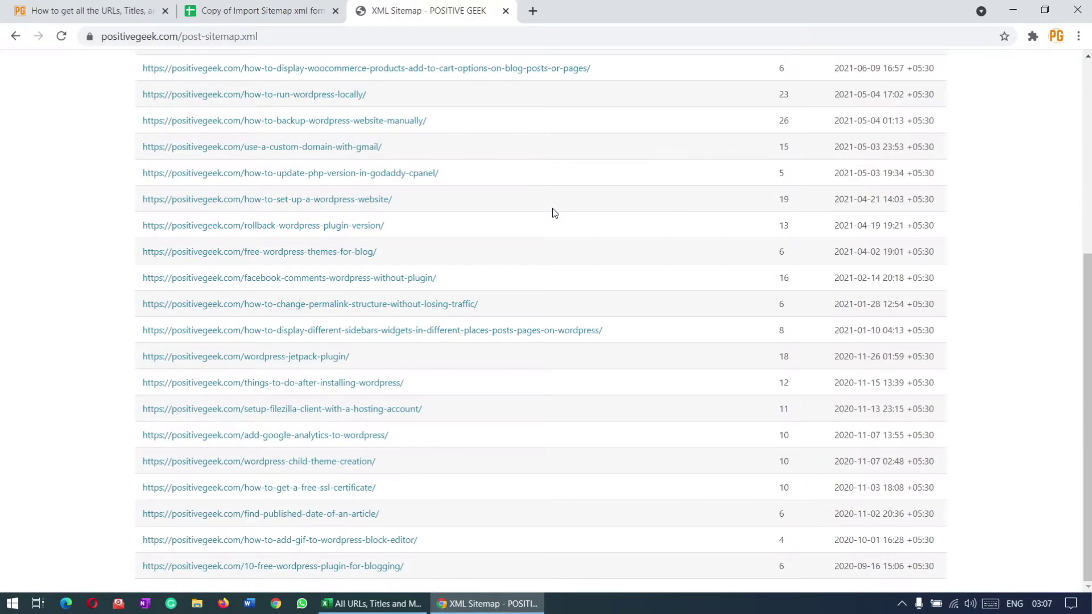
pyautogui.scroll(10, 553, 212)
pyautogui.click(274, 39)
pyautogui.hotkey('ctrl', 'c')
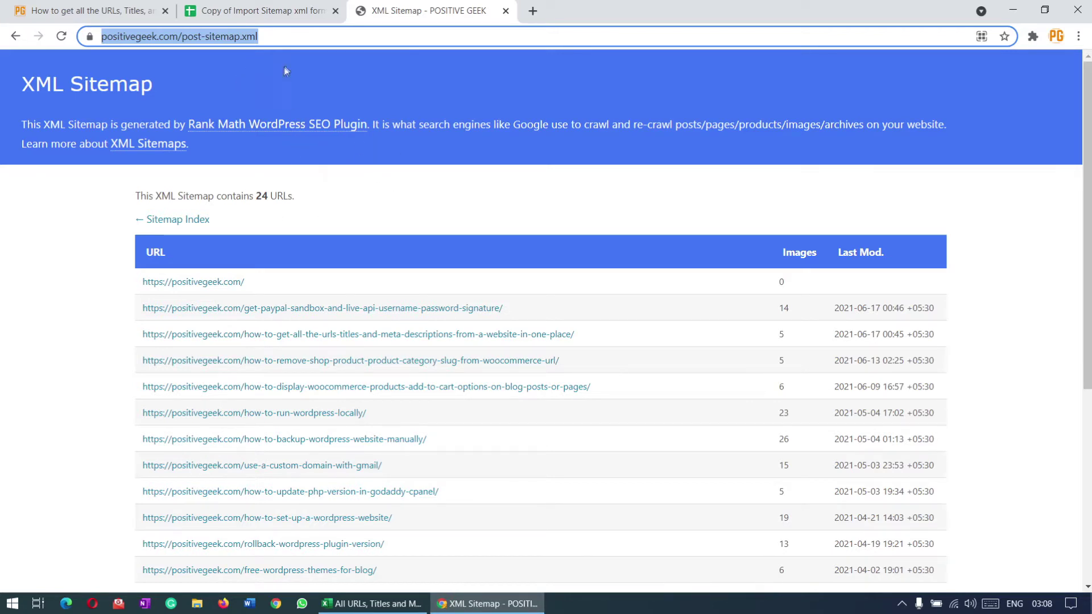
pyautogui.rightClick(219, 37)
# Paste positivegeek.com/post-sitemap.xml into B2 and review the post URLs filling column D.
pyautogui.click(262, 116)
pyautogui.click(291, 11)
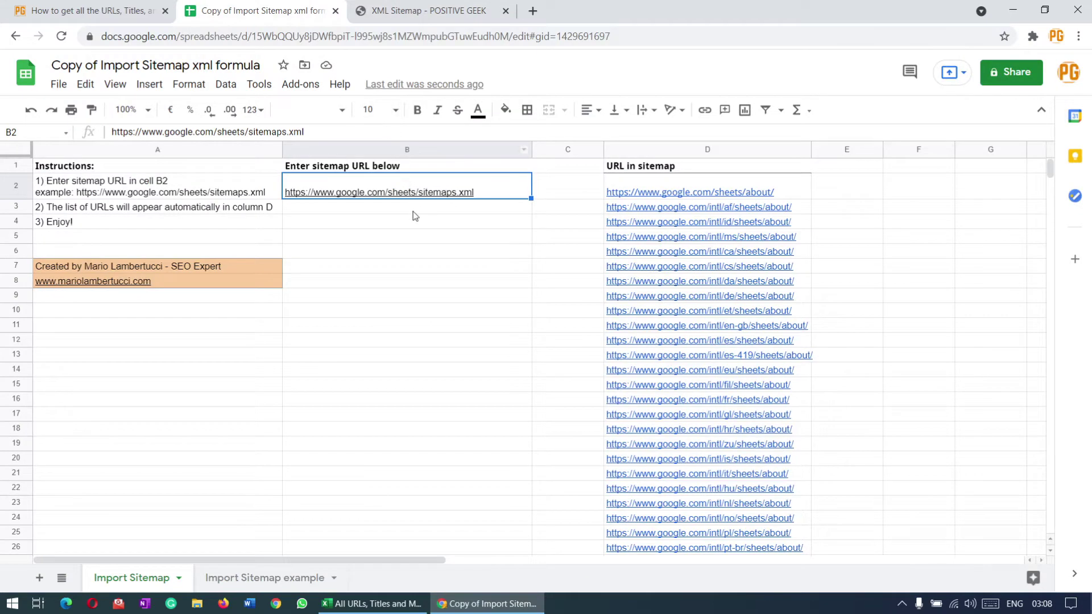
pyautogui.click(411, 190)
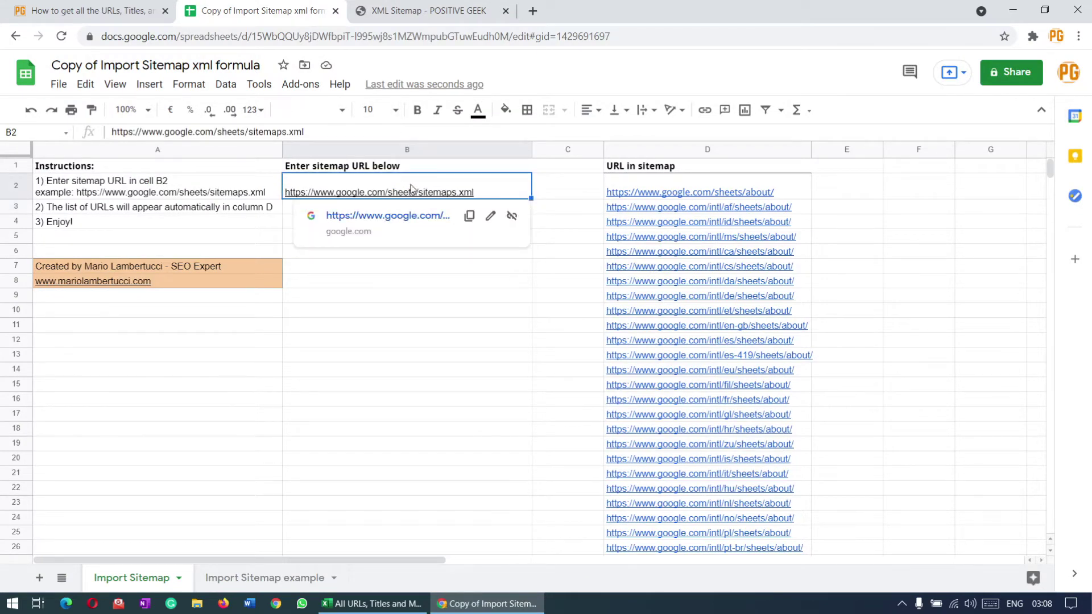
pyautogui.hotkey('ctrl', 'v')
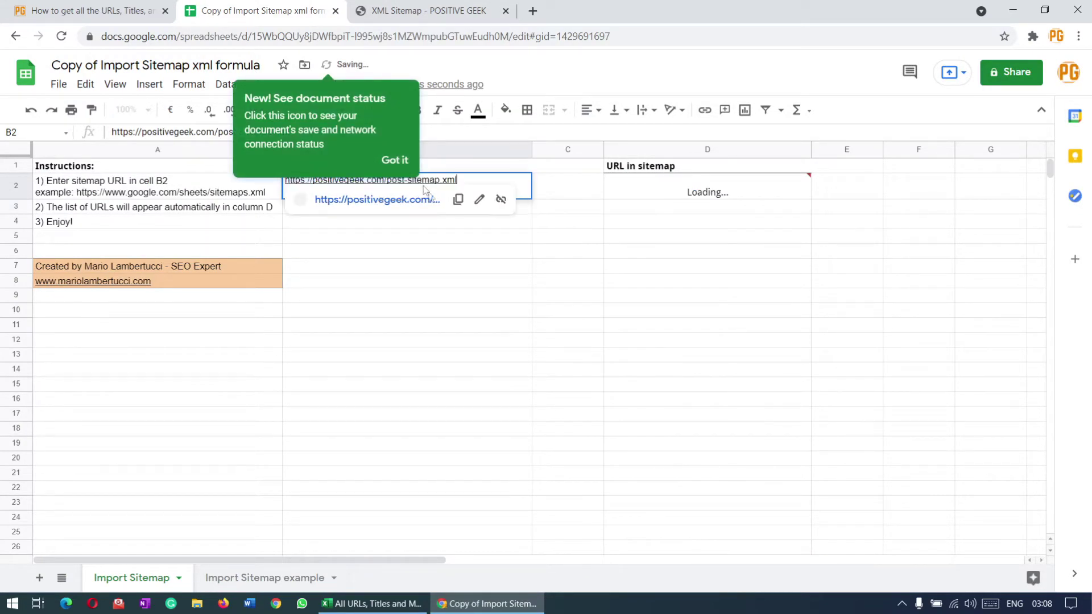
pyautogui.click(442, 307)
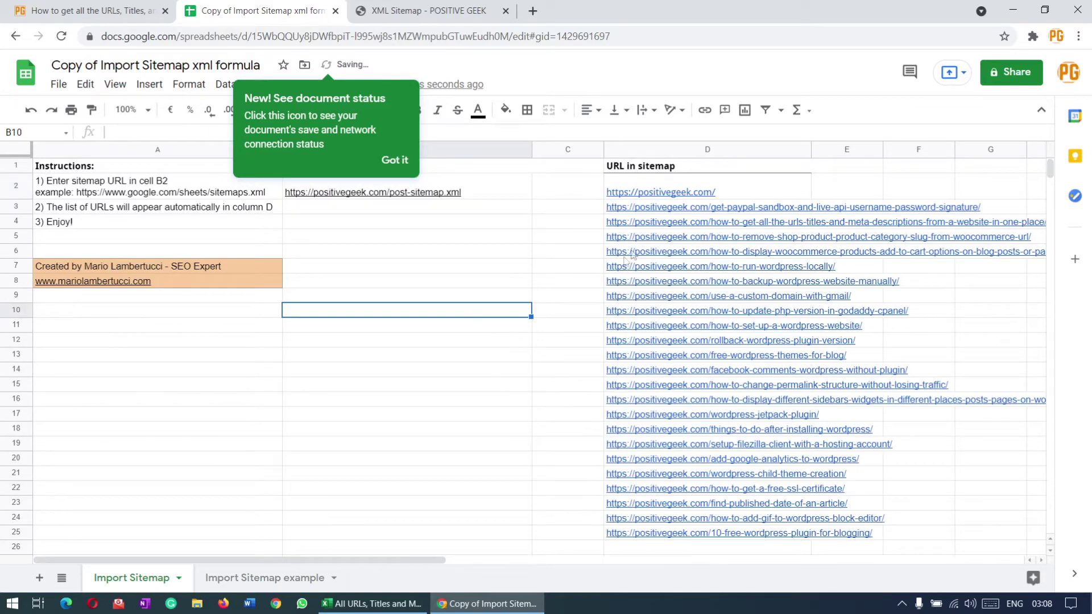
pyautogui.moveTo(631, 254)
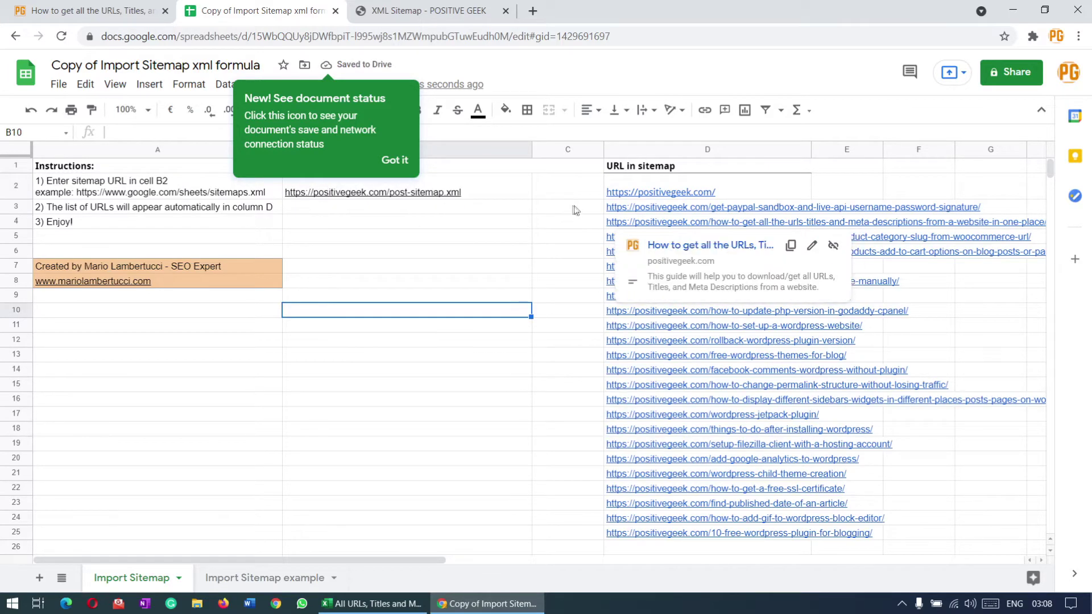
pyautogui.scroll(-2, 576, 235)
pyautogui.scroll(2, 589, 367)
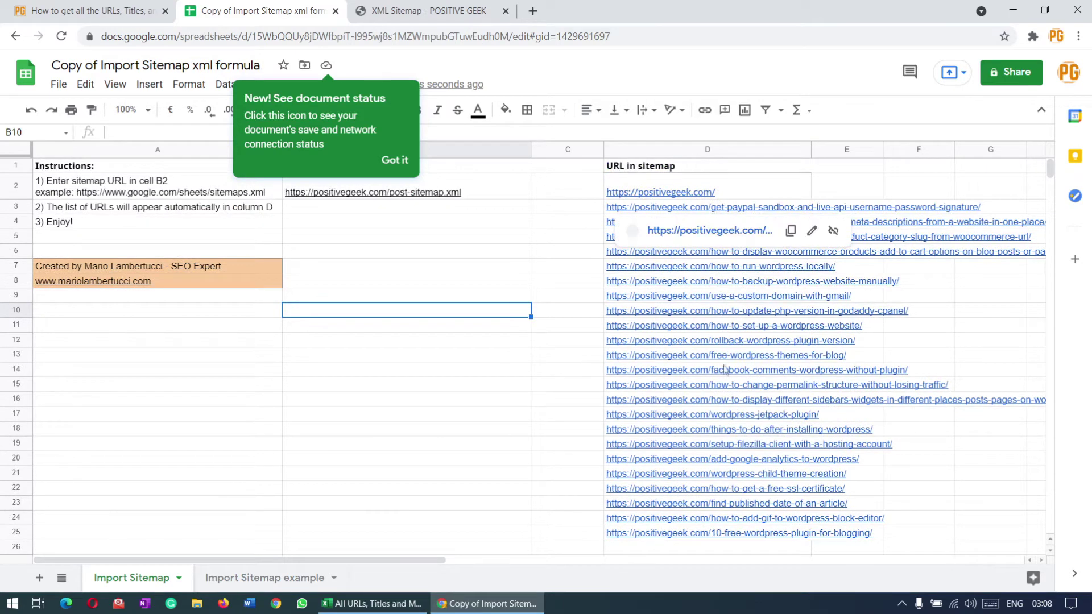
pyautogui.scroll(-4, 726, 370)
pyautogui.scroll(4, 719, 401)
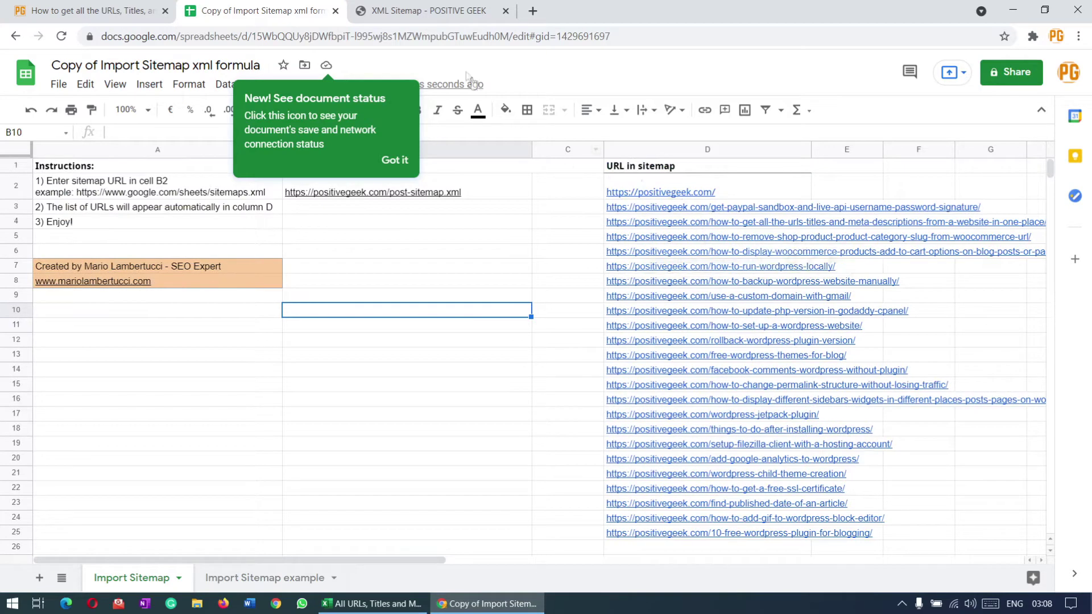
pyautogui.click(445, 12)
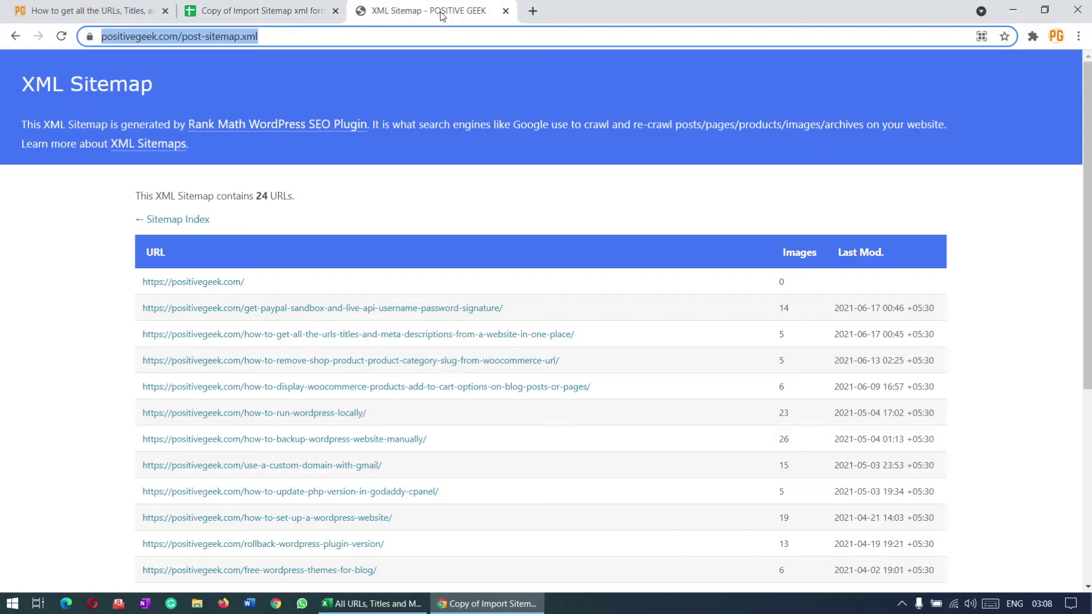
# Paste the page-sitemap.xml URL into B2 so column D lists 8 page URLs.
pyautogui.click(16, 36)
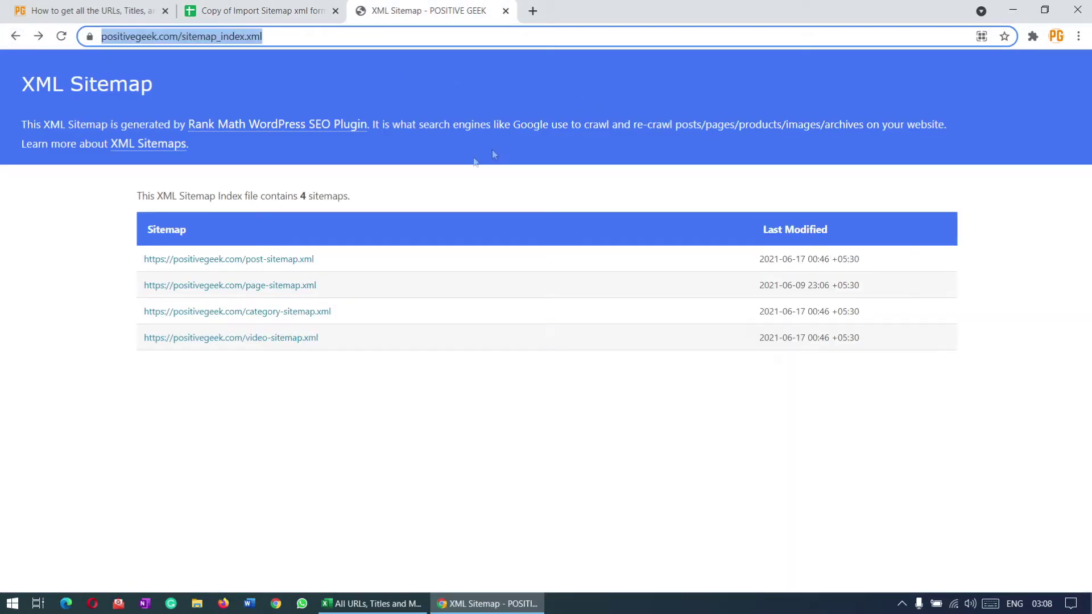
pyautogui.click(276, 285)
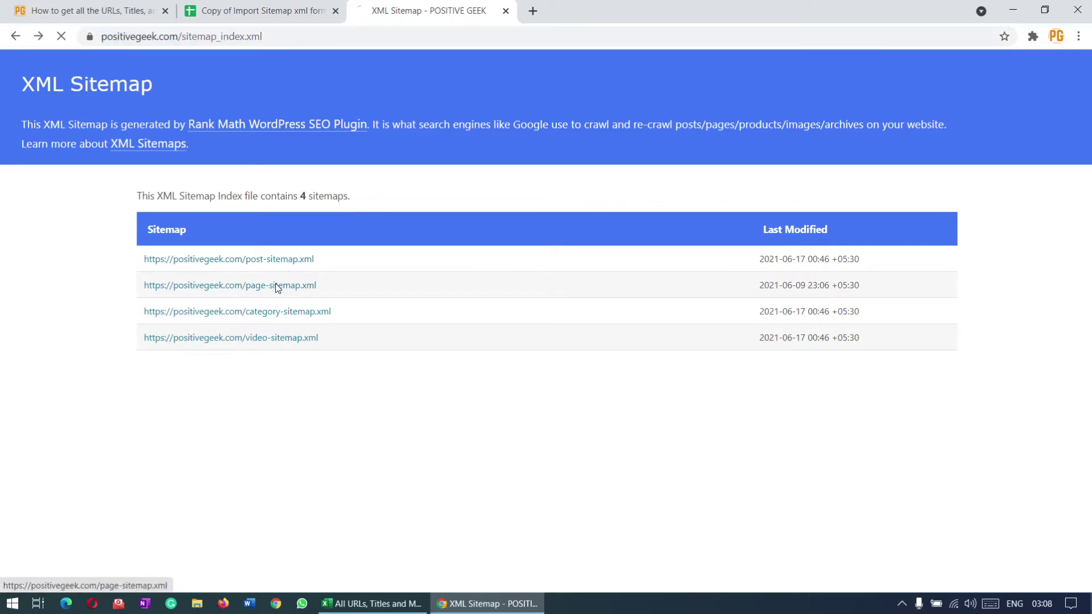
pyautogui.click(300, 37)
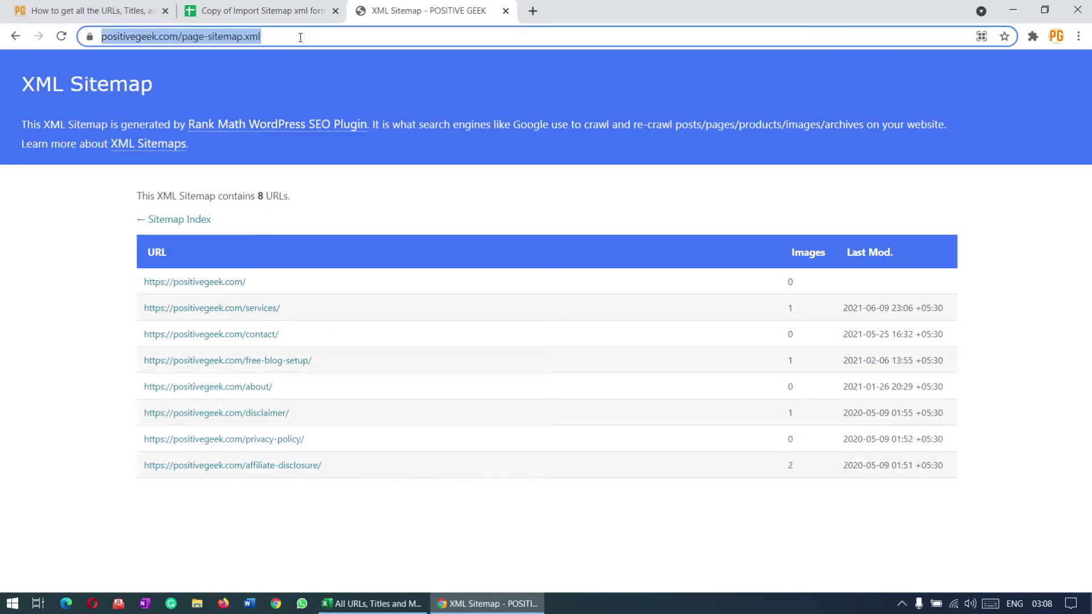
pyautogui.click(262, 10)
pyautogui.click(486, 195)
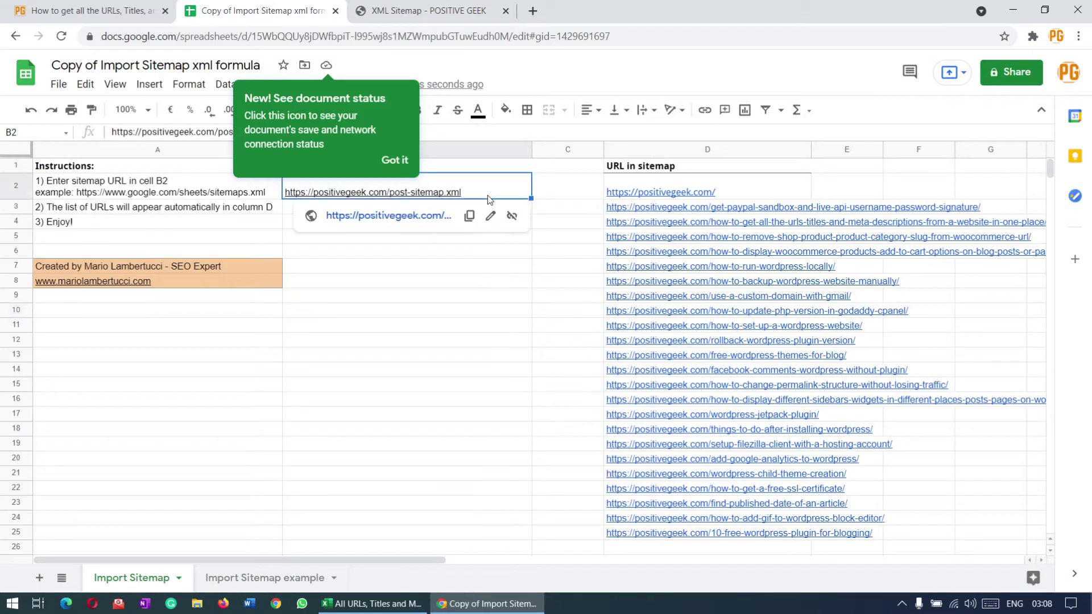
pyautogui.write('https://positivegeek.com/page-sitemap.xml')
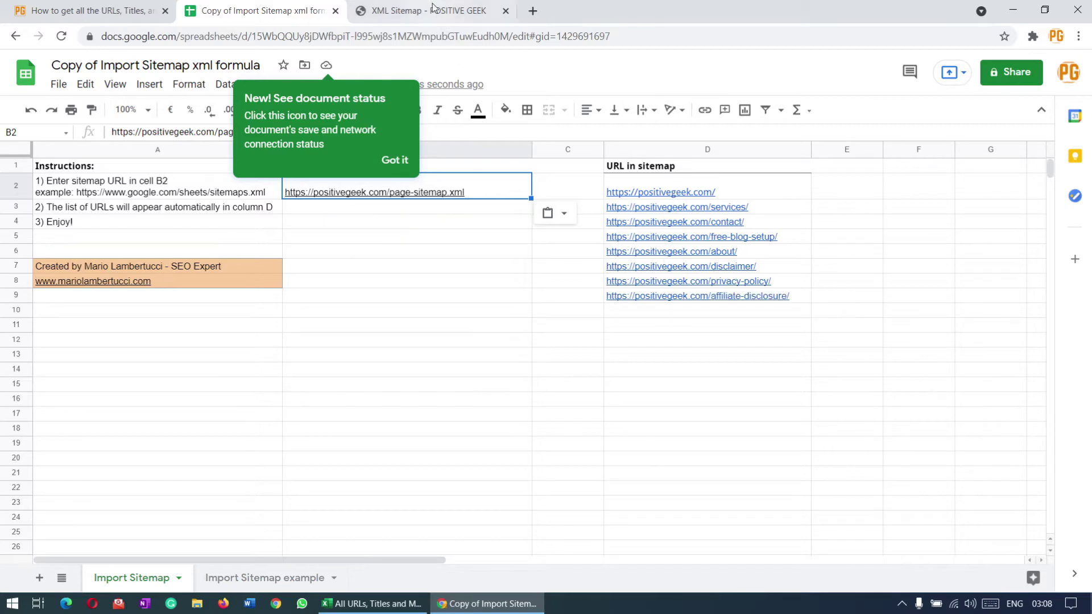
# Reopen post-sitemap.xml from the sitemap index and copy its address.
pyautogui.click(392, 12)
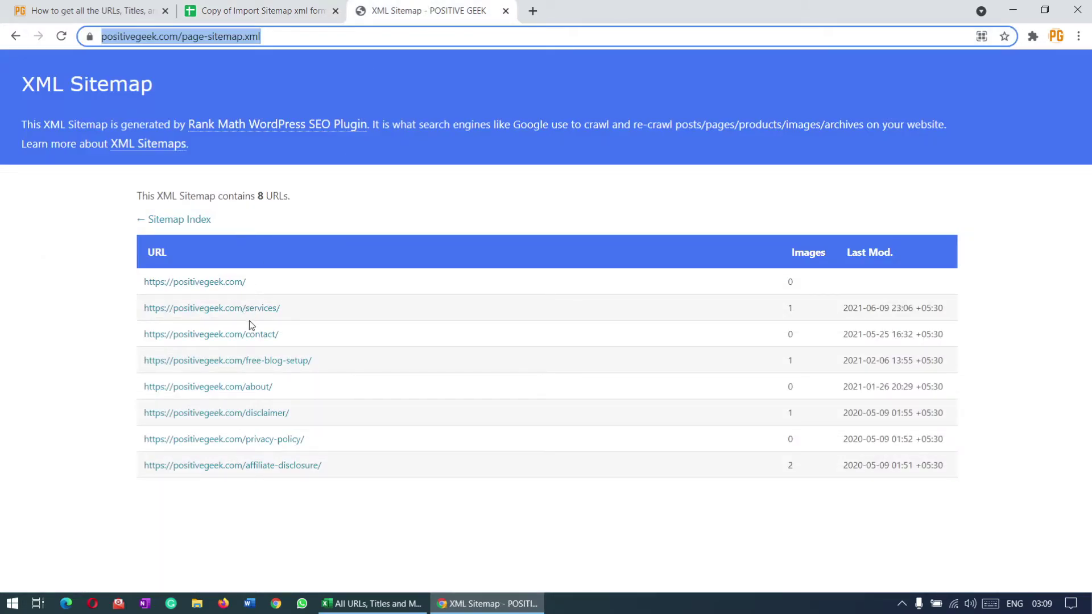
pyautogui.click(15, 36)
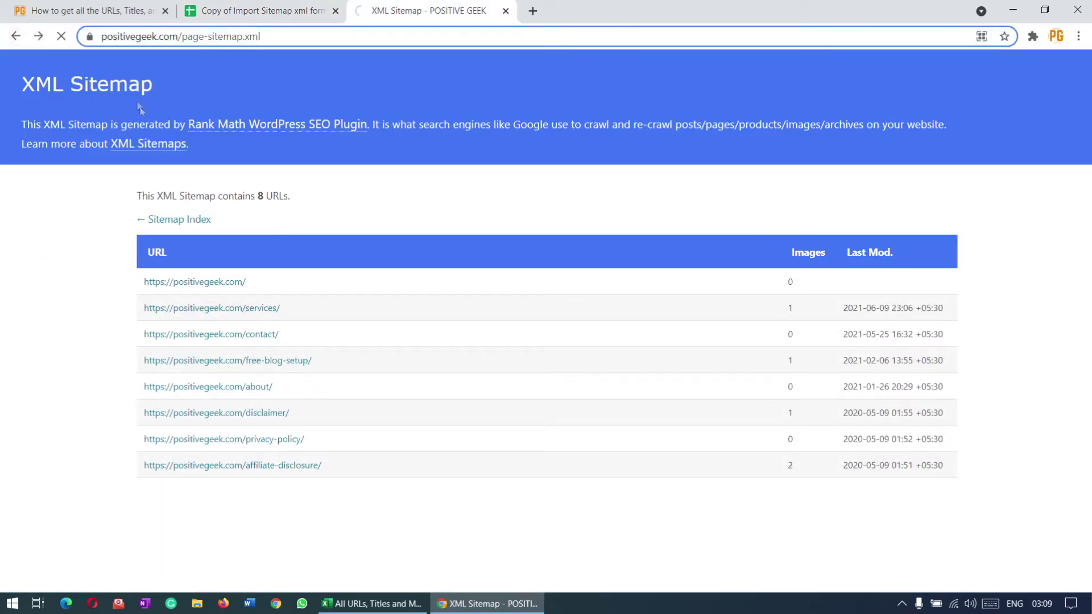
pyautogui.click(253, 259)
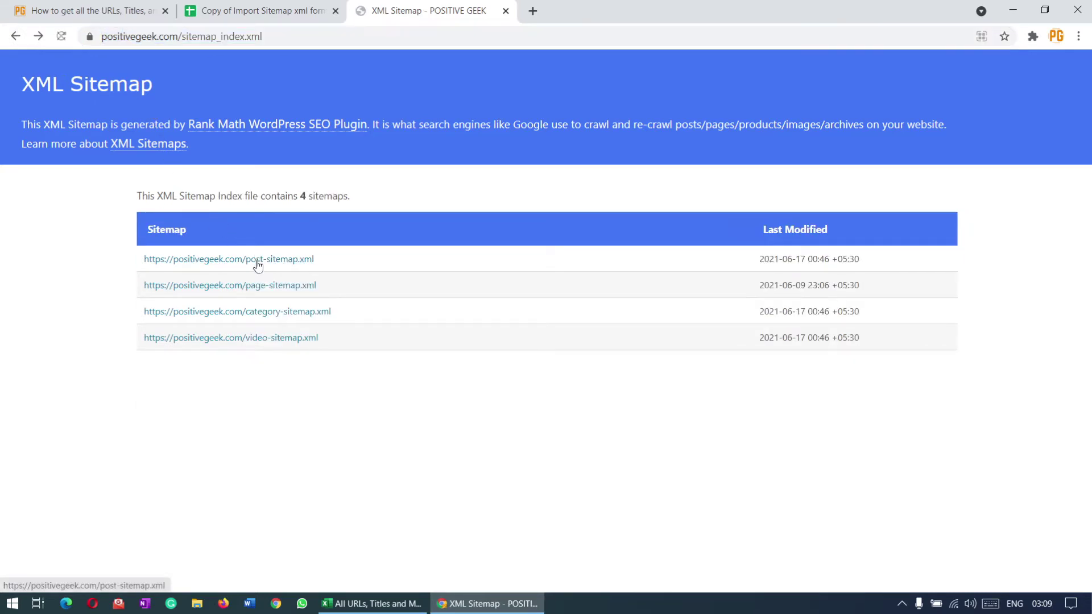
pyautogui.click(302, 37)
pyautogui.hotkey('ctrl', 'c')
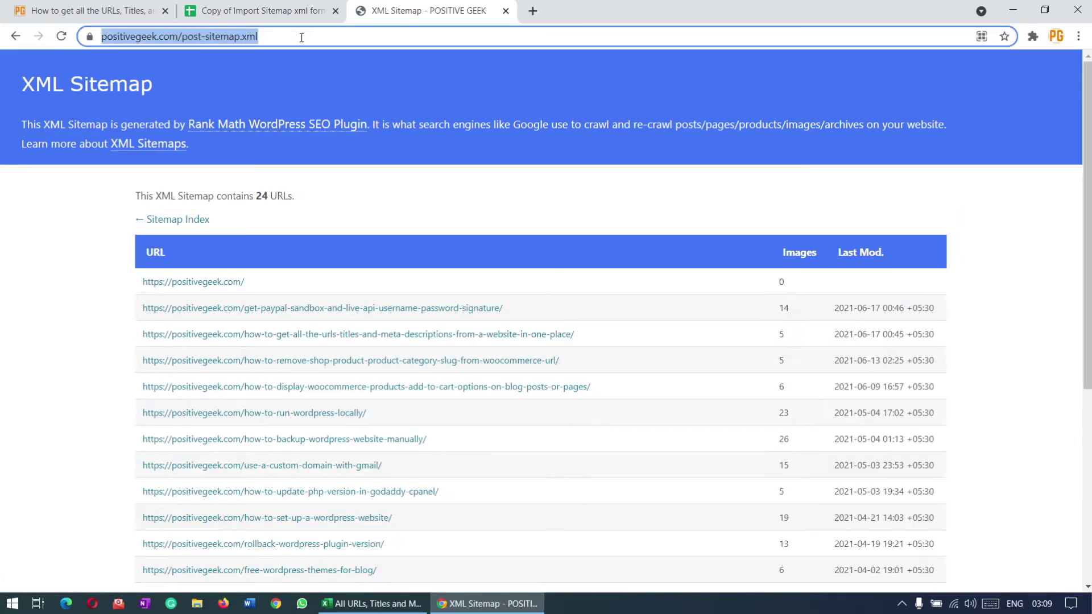
pyautogui.click(311, 11)
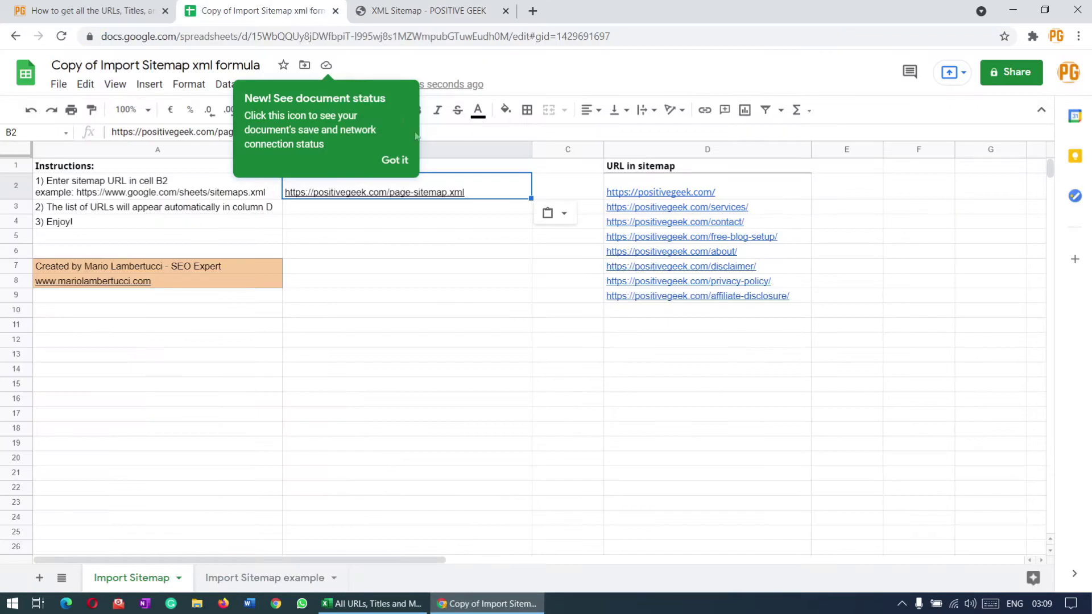
# Put the post-sitemap.xml URL back into B2.
pyautogui.click(449, 250)
pyautogui.click(439, 185)
pyautogui.hotkey('ctrl', 'v')
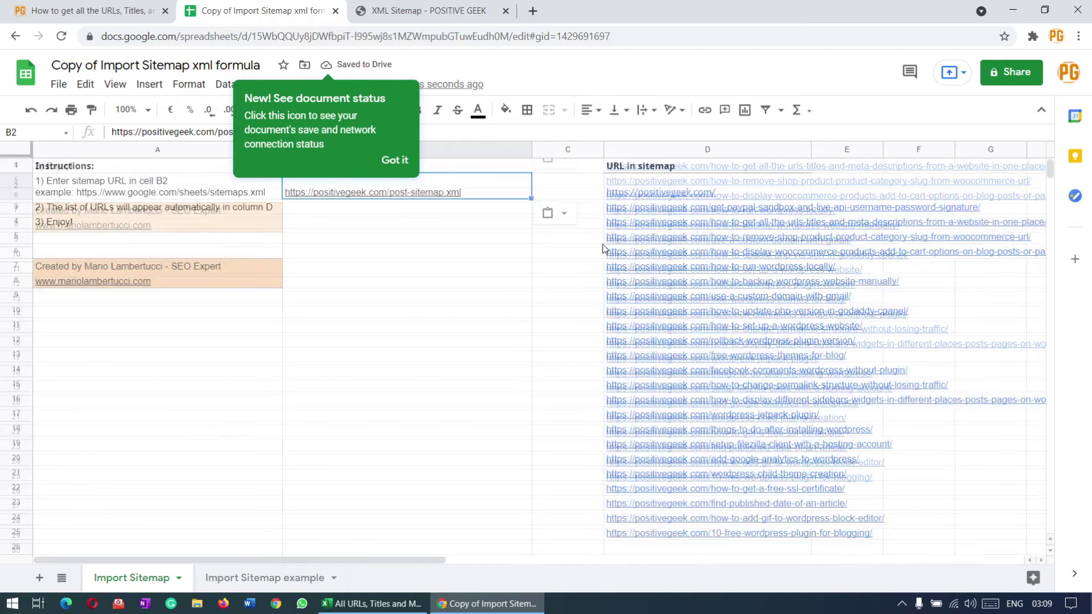
pyautogui.scroll(-4, 602, 248)
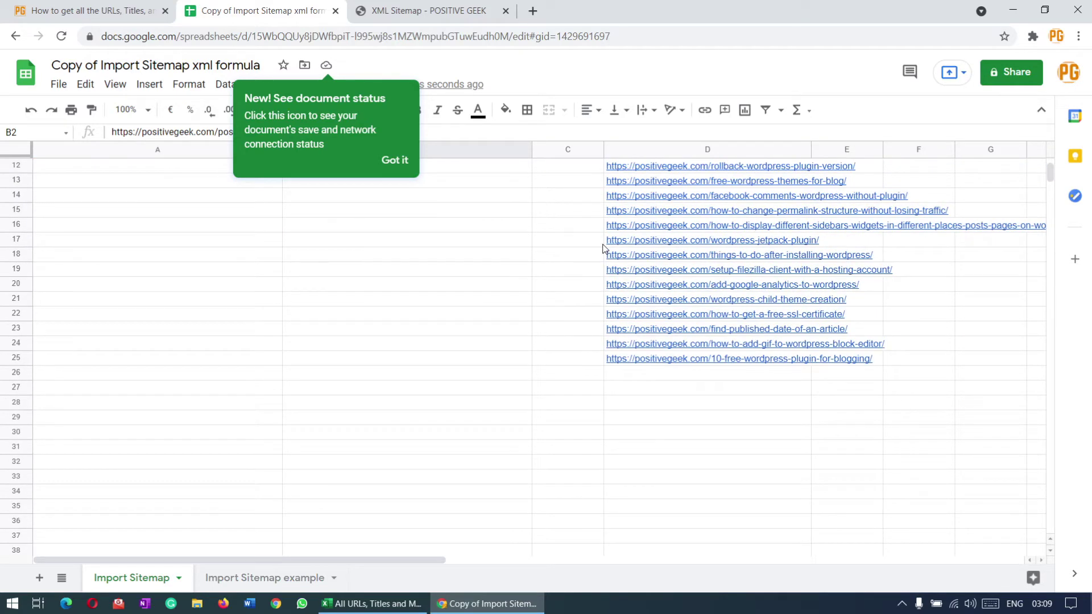
pyautogui.scroll(4, 603, 249)
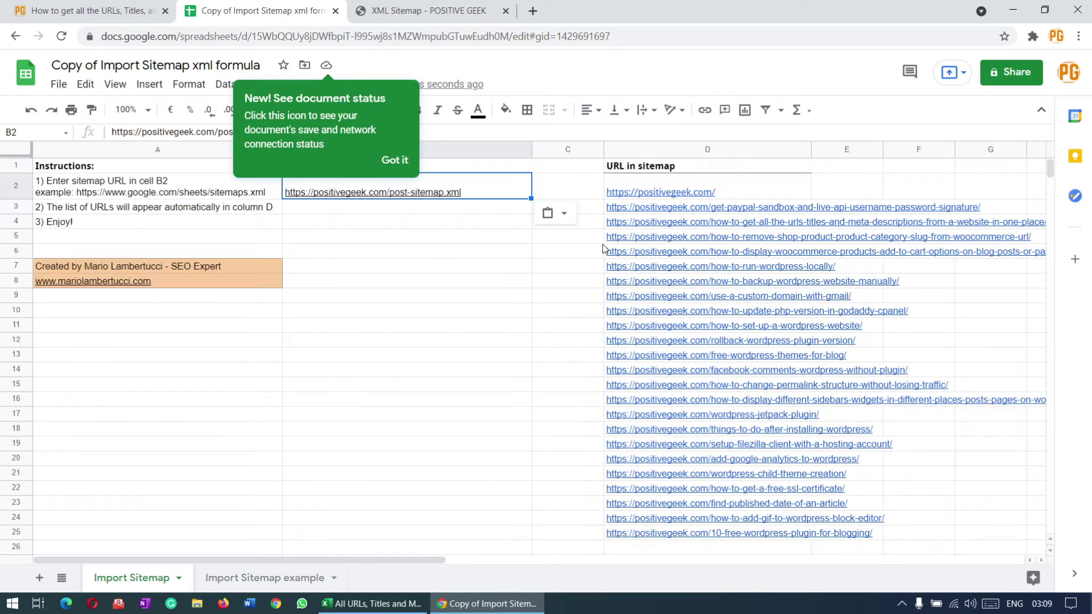
# Copy the 23 post URLs in D3:D25.
pyautogui.click(699, 207)
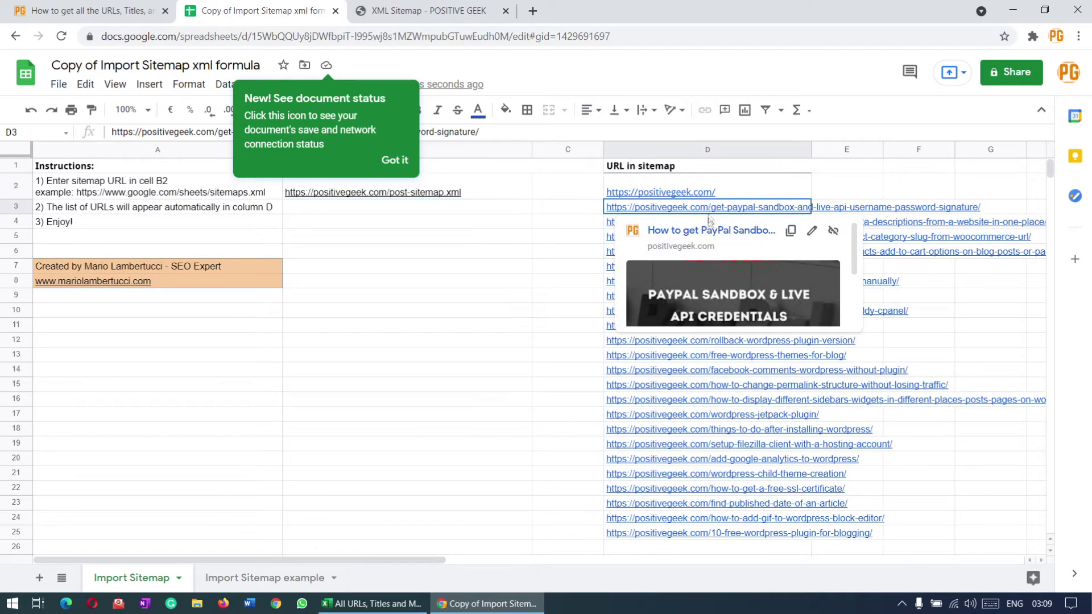
pyautogui.moveTo(699, 207); pyautogui.dragTo(701, 533)
pyautogui.moveTo(691, 452)
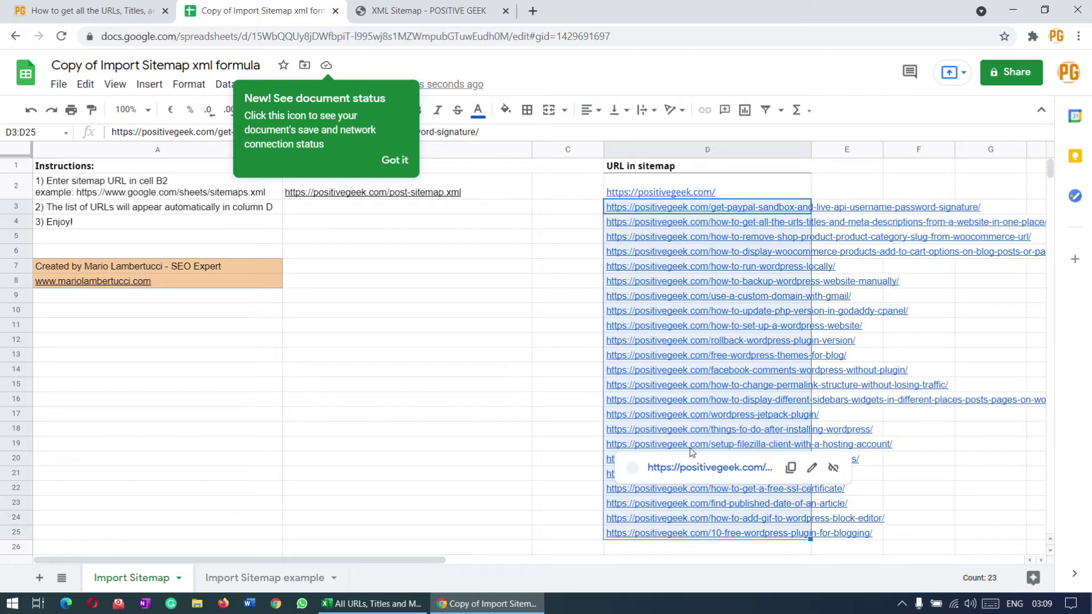
pyautogui.rightClick(693, 435)
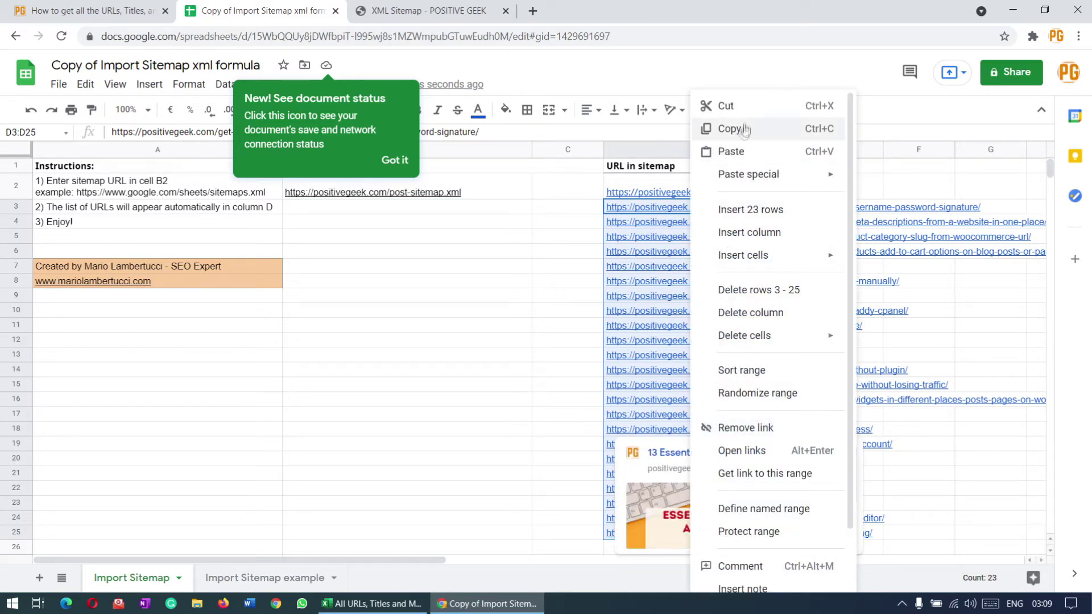
pyautogui.click(745, 128)
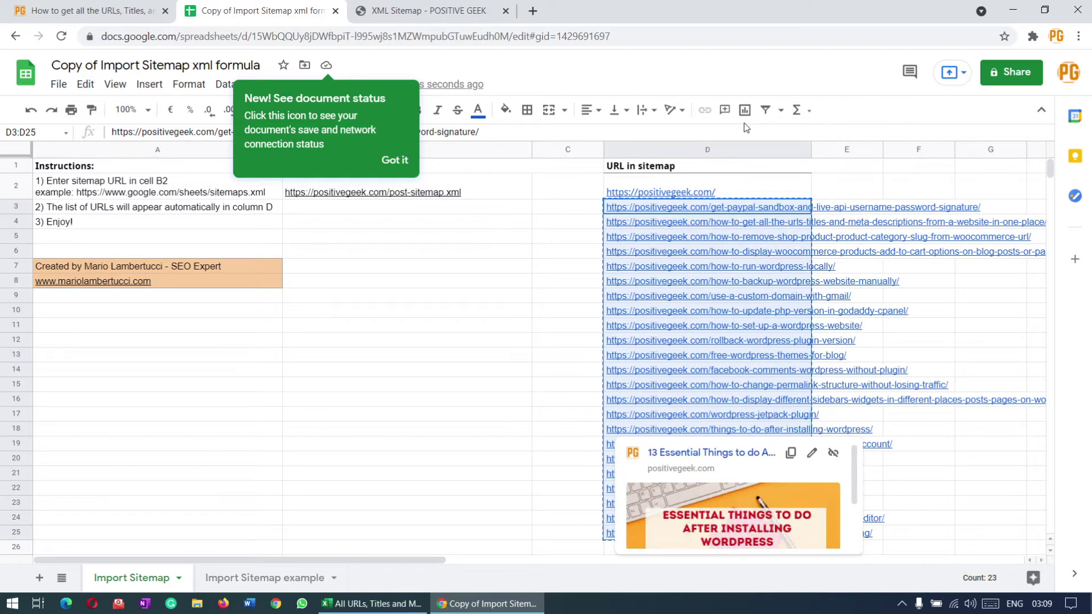
pyautogui.click(390, 160)
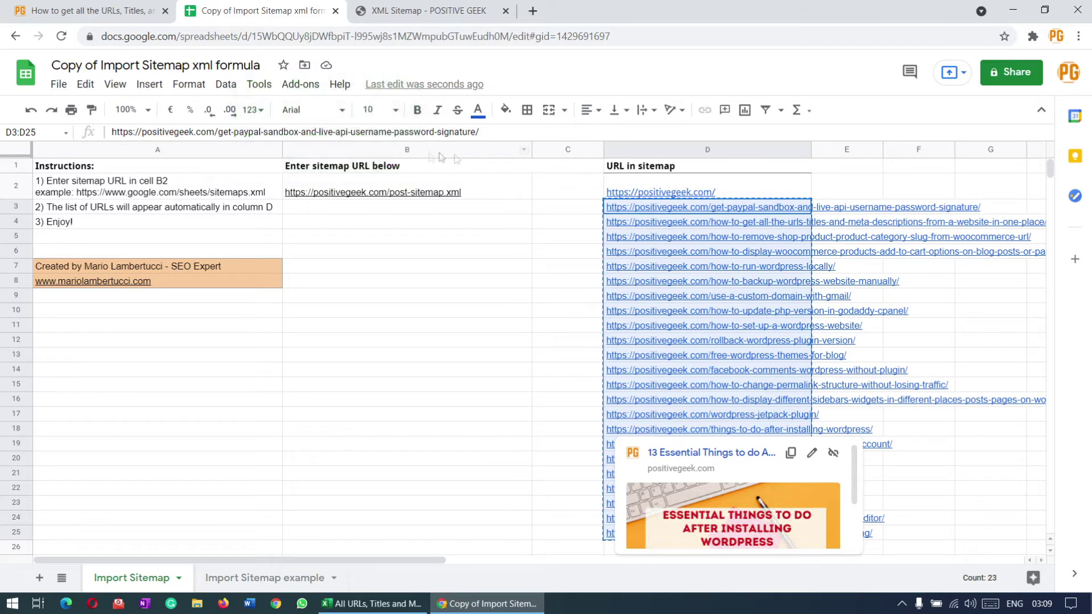
pyautogui.click(490, 286)
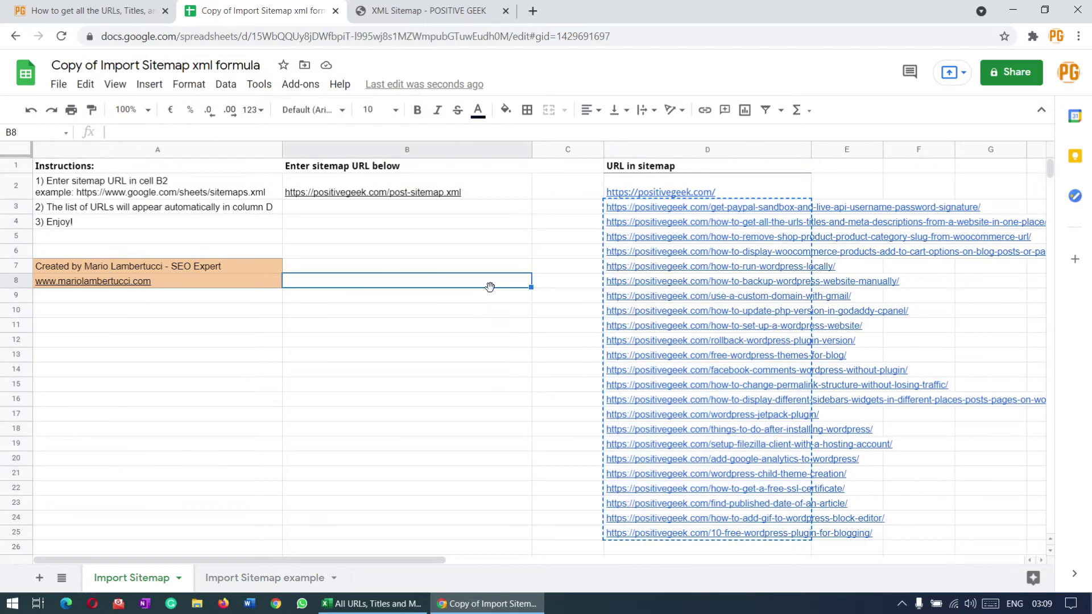
# Load tools.buzzstream.com/meta-tag-extractor in a new tab.
pyautogui.click(533, 16)
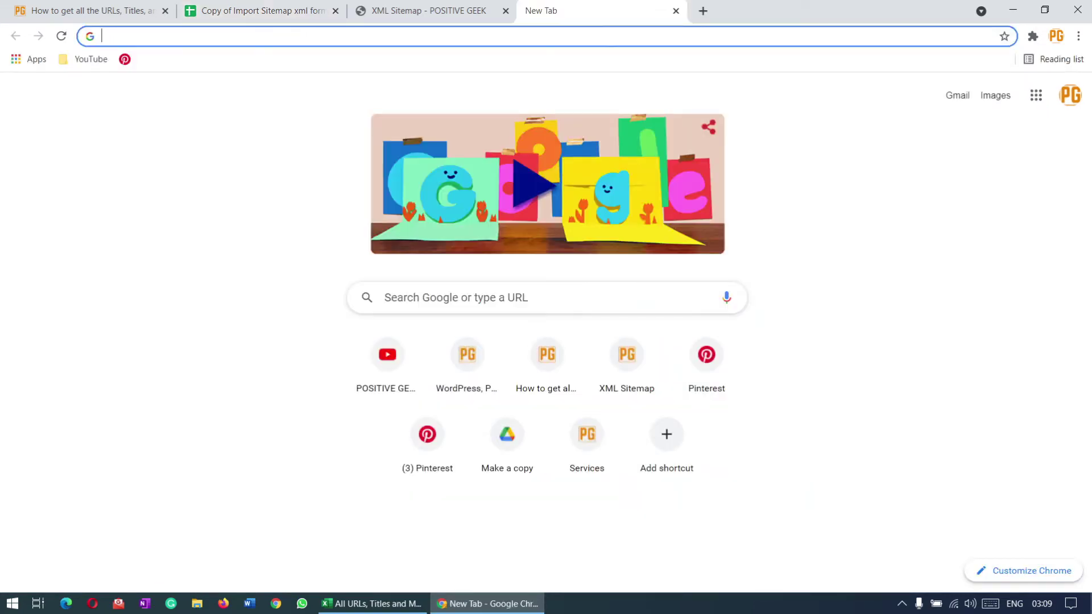
pyautogui.click(498, 35)
pyautogui.hotkey('ctrl', 'v')
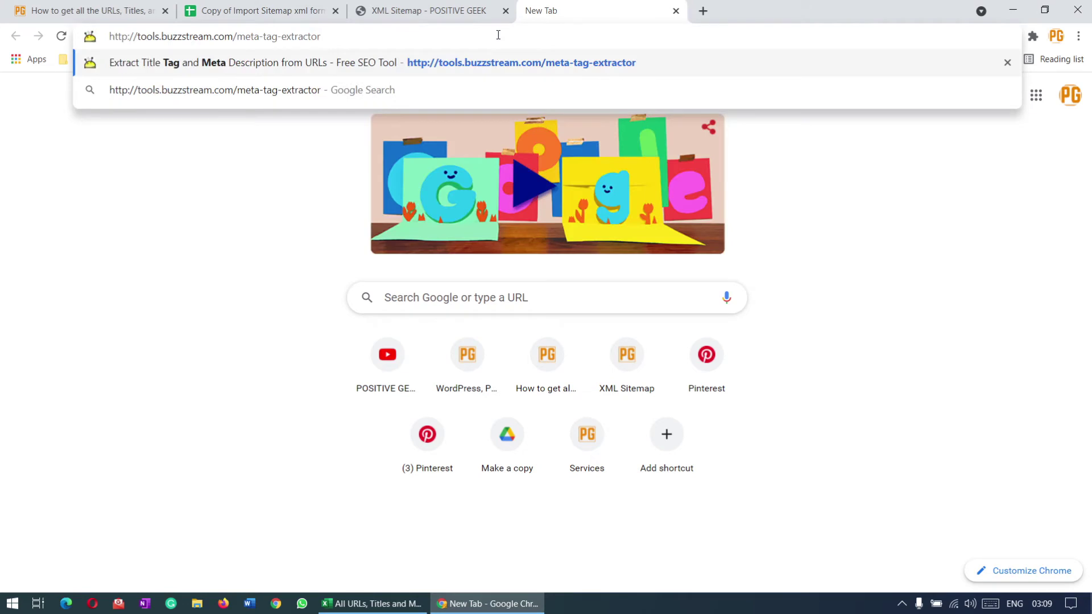
pyautogui.press('Return')
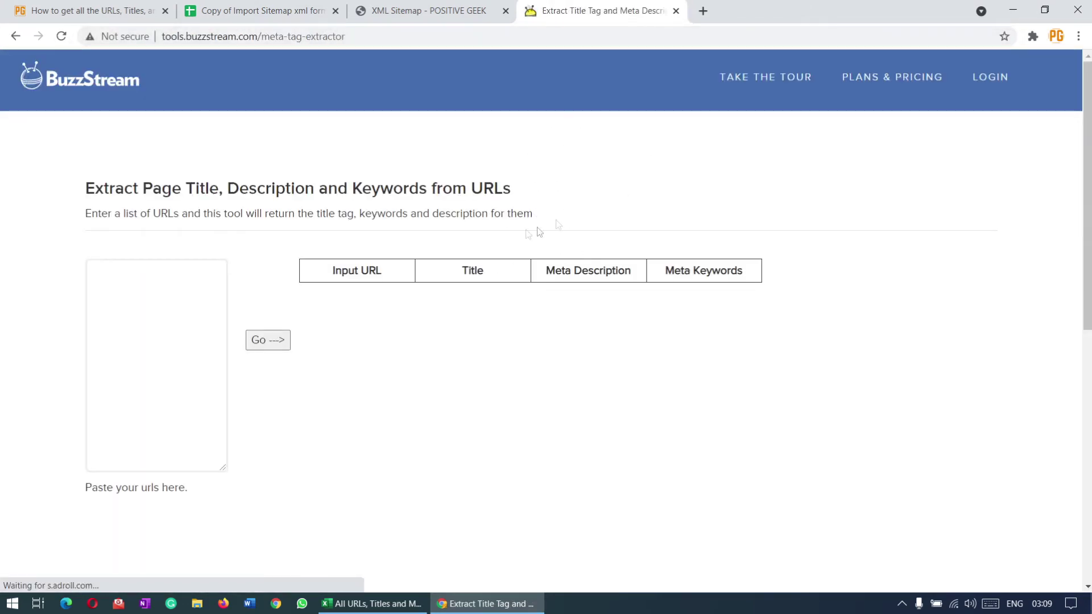
# Open the Meta Tag Extractor from the article's link and focus its URL box.
pyautogui.click(113, 15)
pyautogui.scroll(-15, 506, 315)
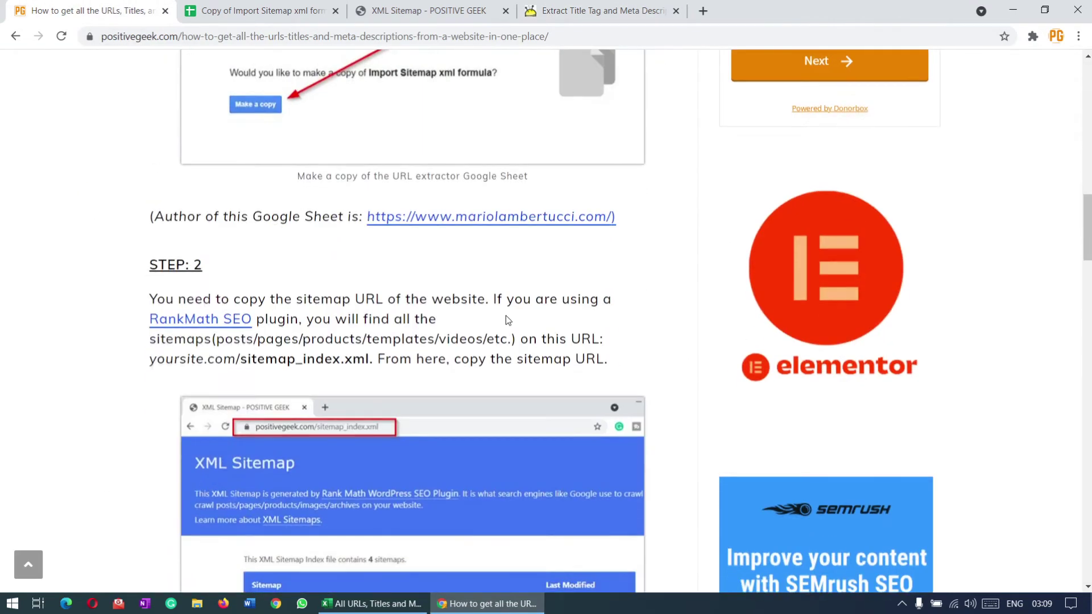
pyautogui.scroll(-10, 506, 315)
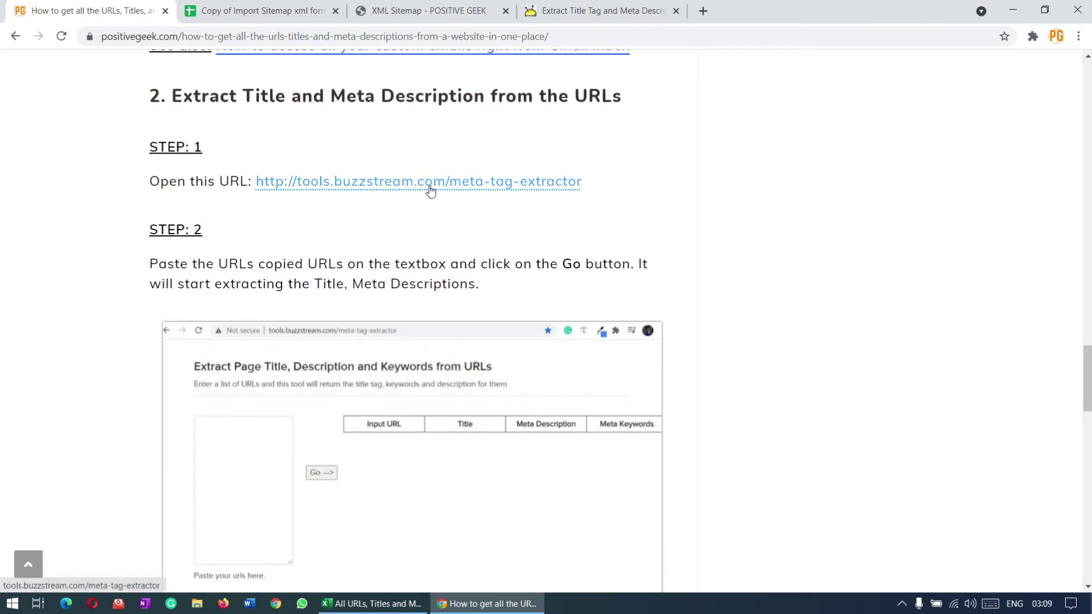
pyautogui.click(430, 185)
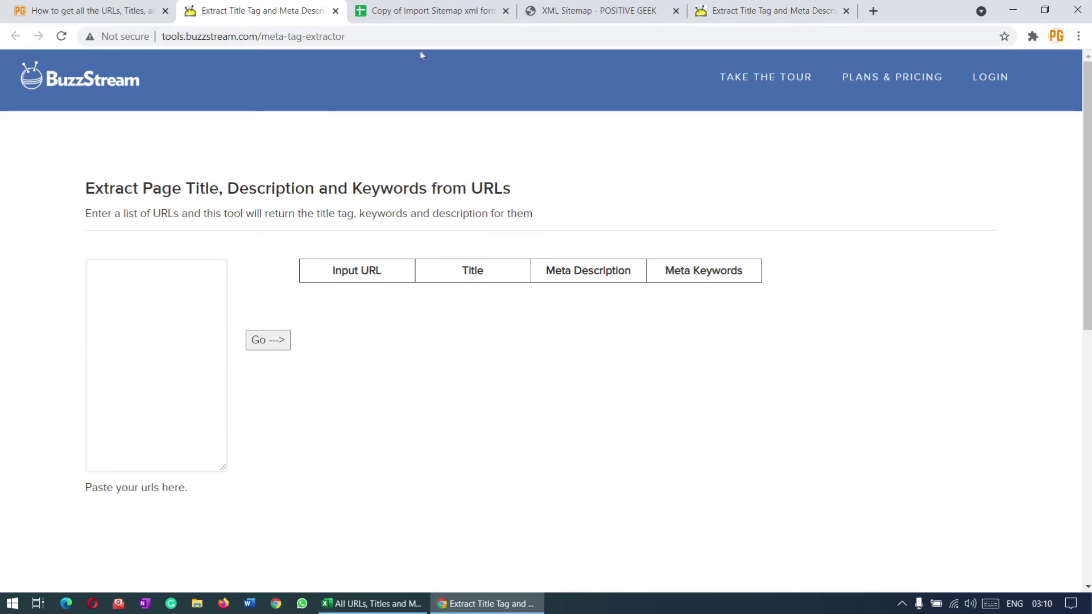
pyautogui.click(154, 304)
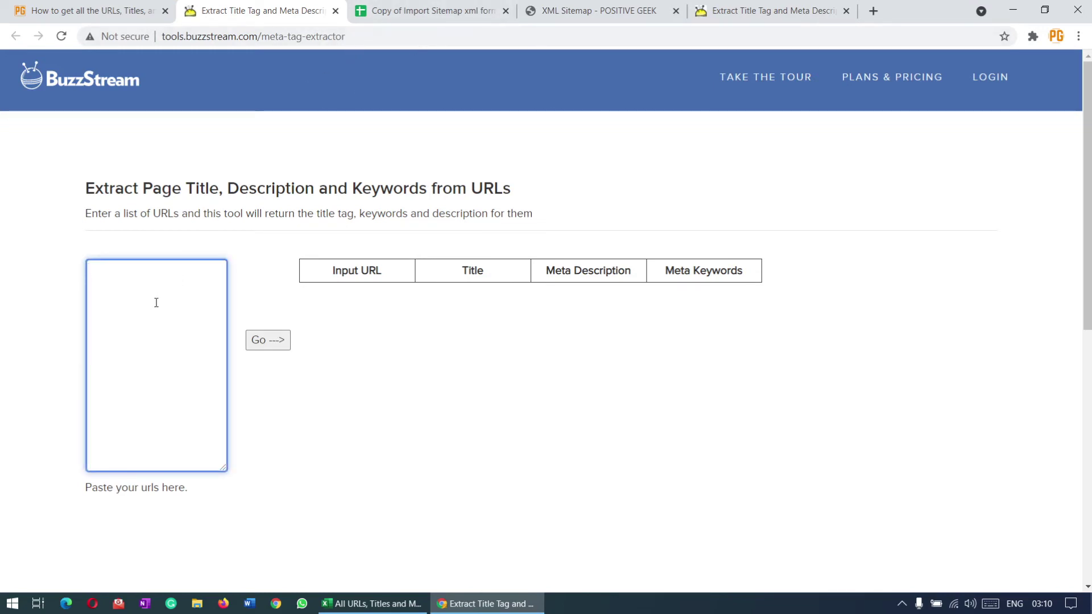
# Paste the 23 post URLs into the extractor and run the extraction.
pyautogui.click(425, 18)
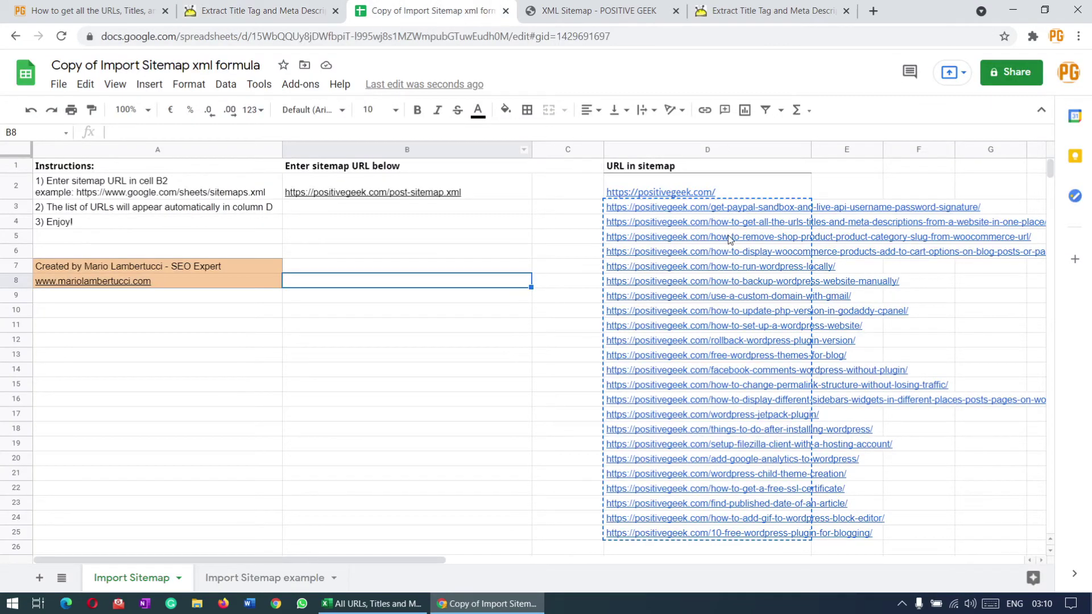
pyautogui.moveTo(653, 178); pyautogui.dragTo(681, 361)
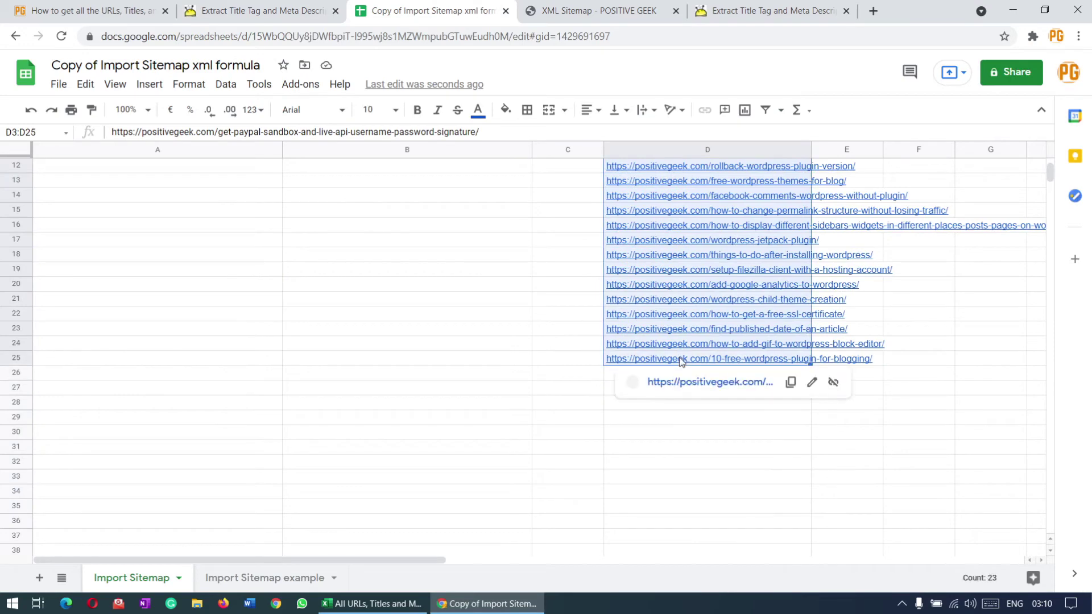
pyautogui.click(262, 10)
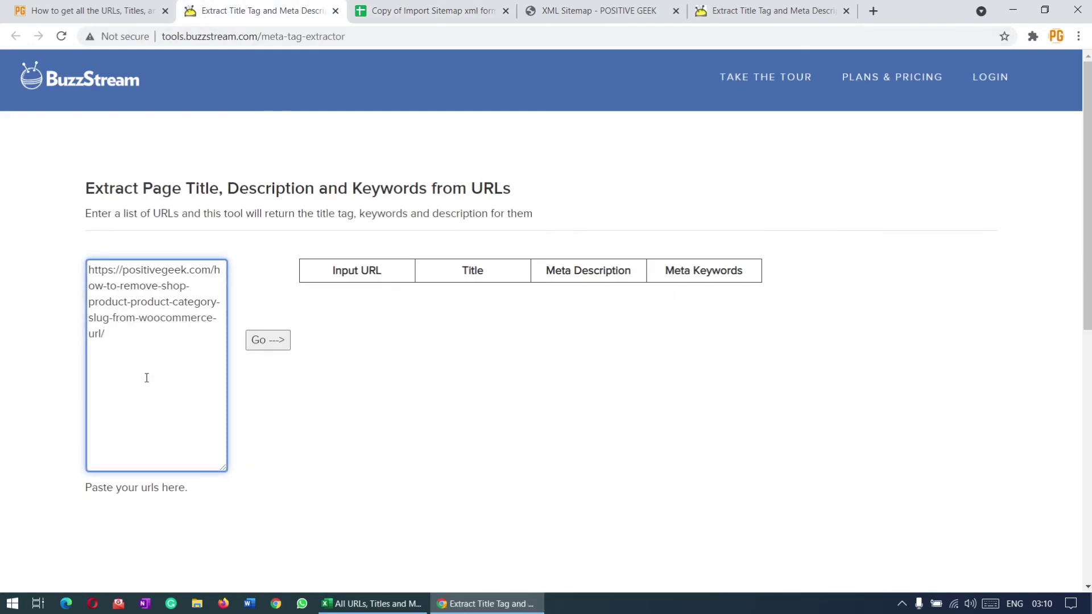
pyautogui.hotkey('ctrl', 'a')
pyautogui.hotkey('ctrl', 'v')
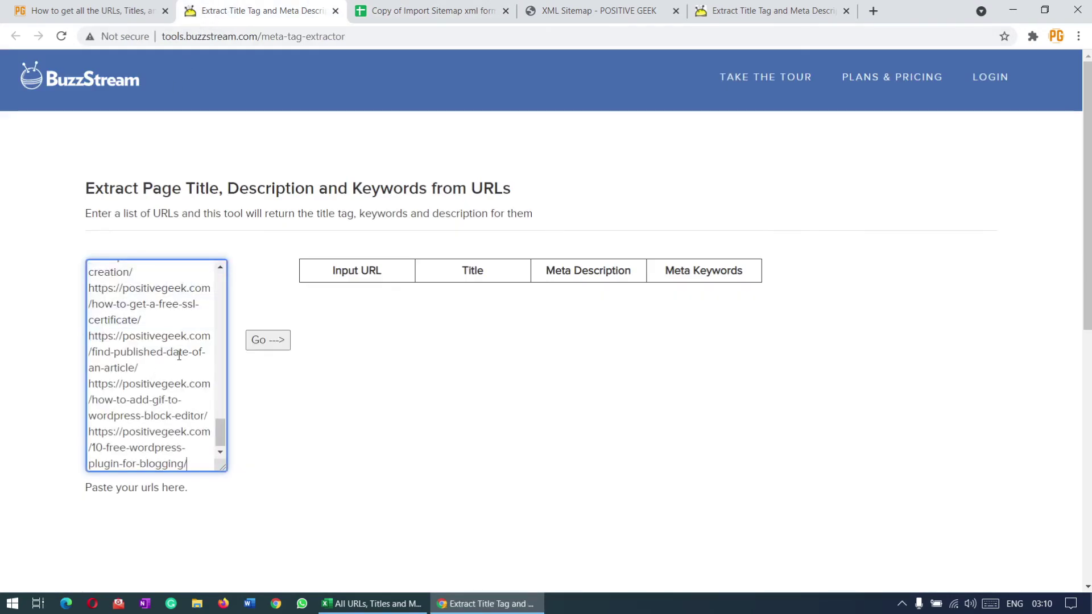
pyautogui.scroll(15, 179, 354)
pyautogui.click(265, 342)
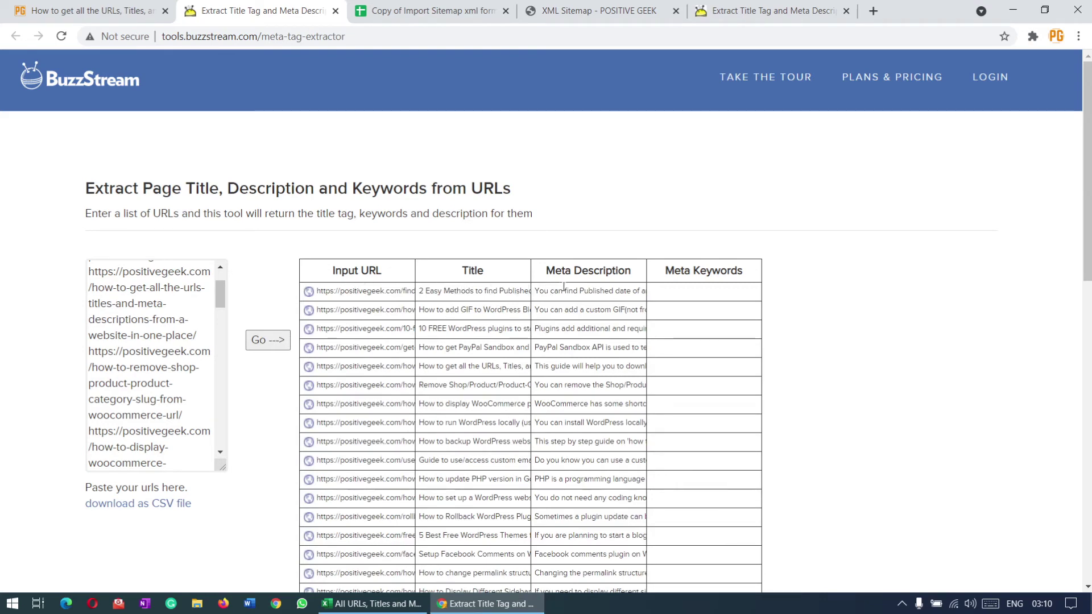
# Download the extracted titles and descriptions as a CSV file and open it.
pyautogui.scroll(-1, 585, 290)
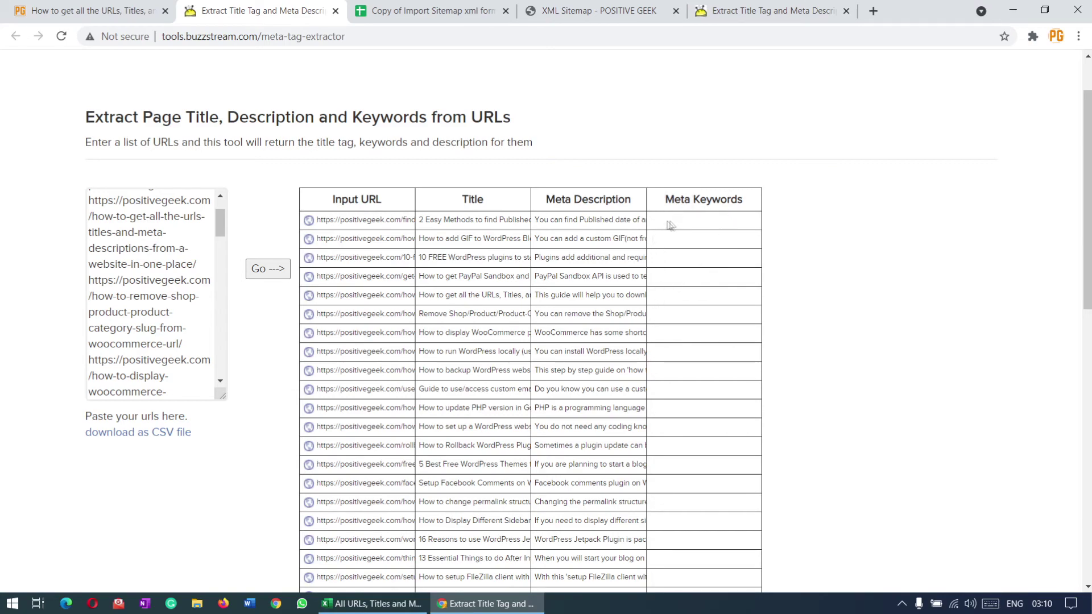
pyautogui.scroll(-5, 594, 290)
pyautogui.scroll(7, 594, 290)
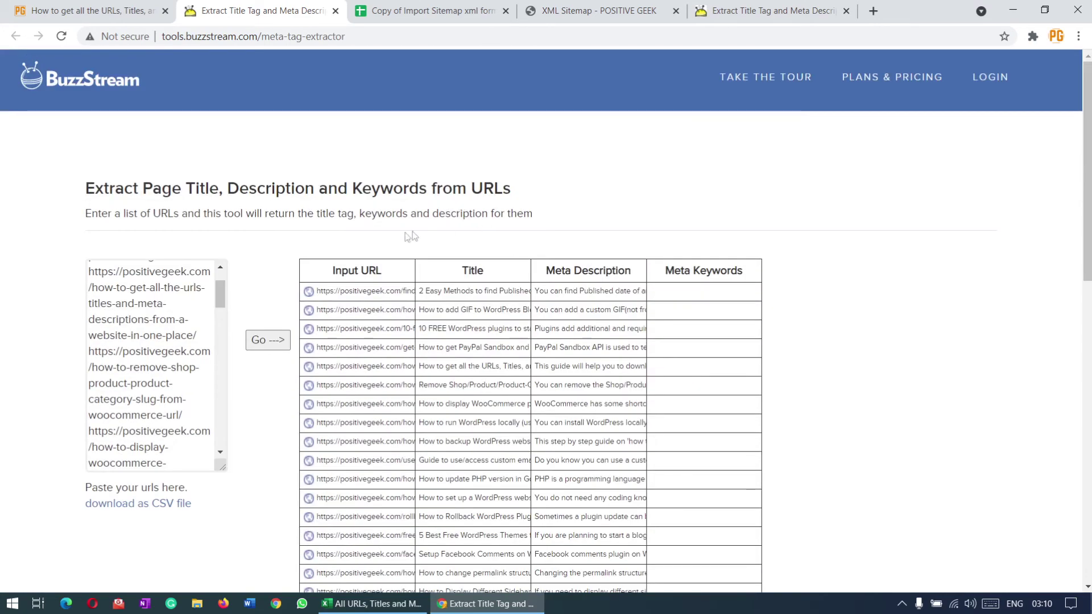
pyautogui.scroll(-8, 647, 231)
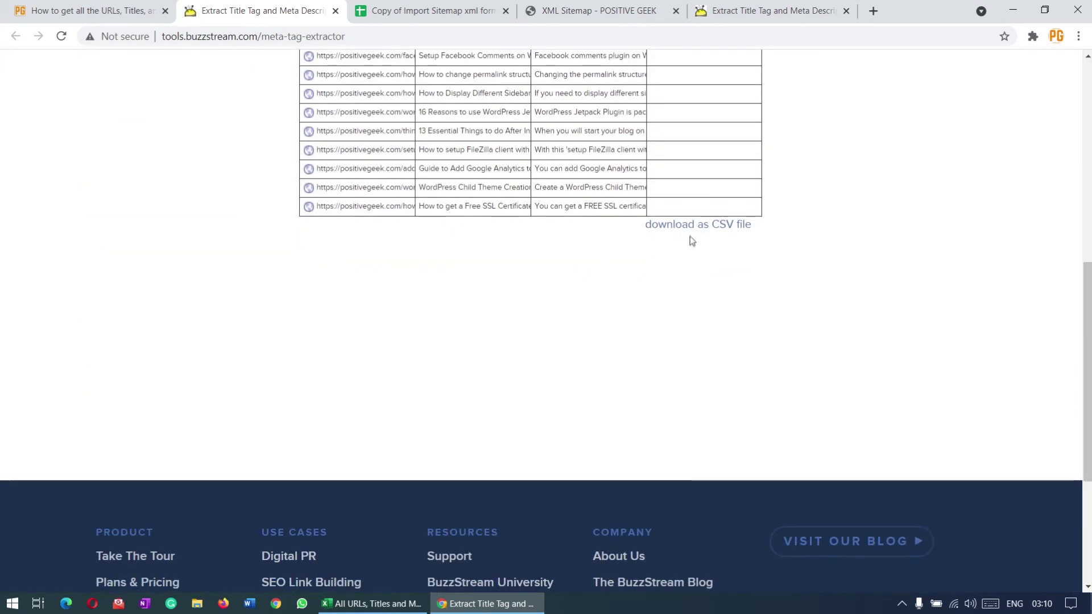
pyautogui.click(694, 226)
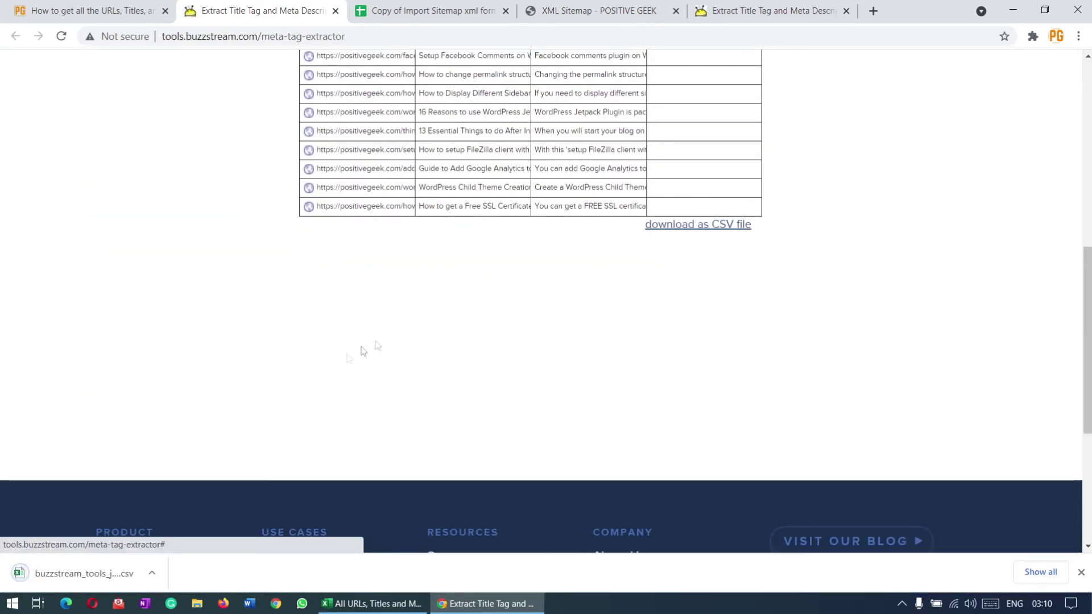
pyautogui.click(74, 574)
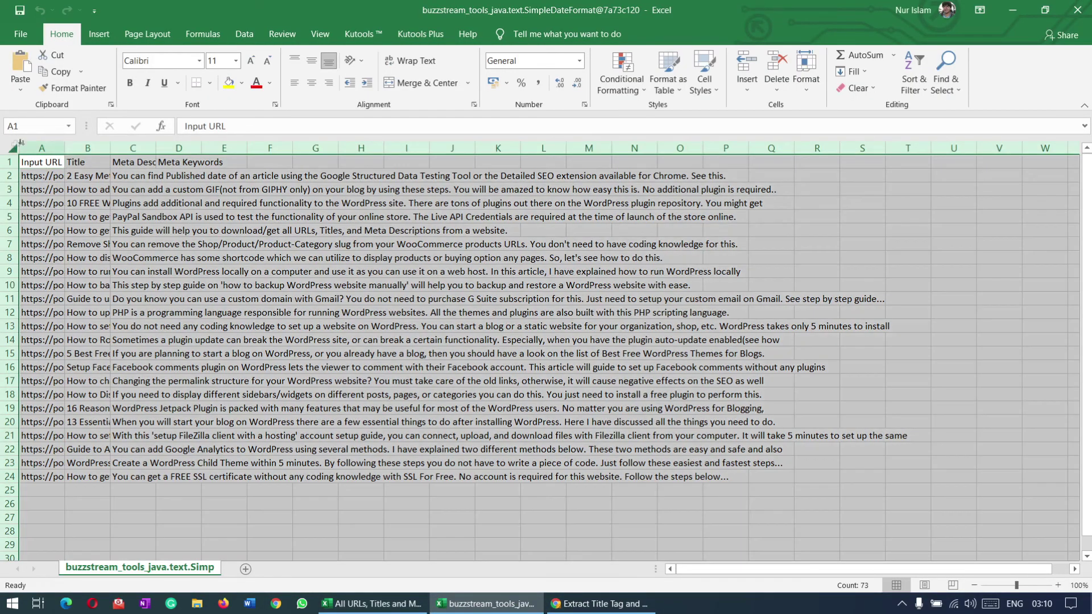
# AutoFit the Input URL, Title and Meta Description columns and bold the header row.
pyautogui.doubleClick(65, 147)
pyautogui.click(327, 220)
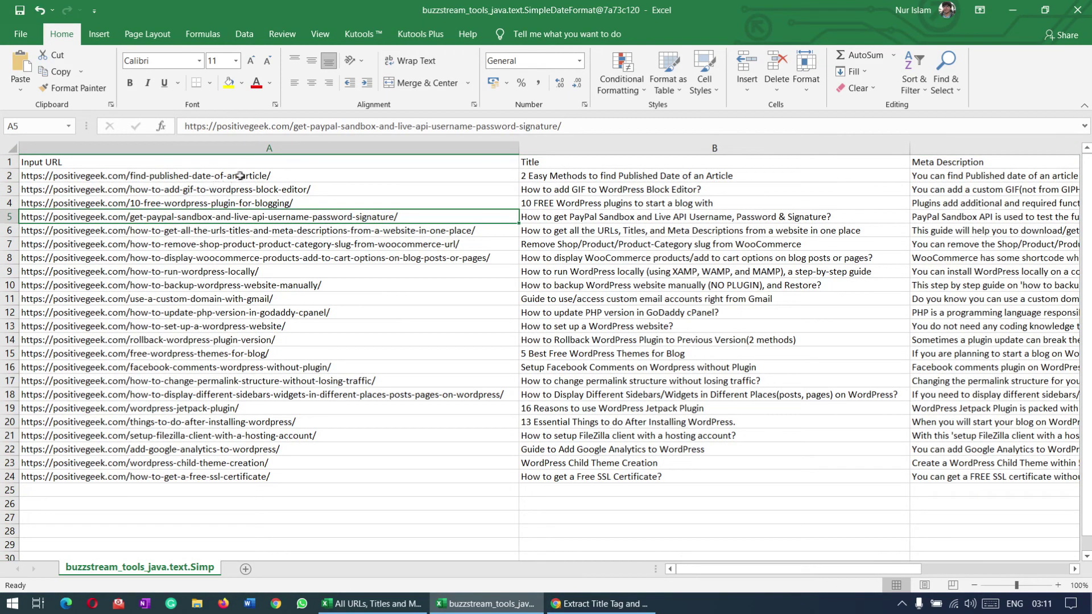
pyautogui.moveTo(240, 175); pyautogui.dragTo(240, 476)
pyautogui.click(582, 177)
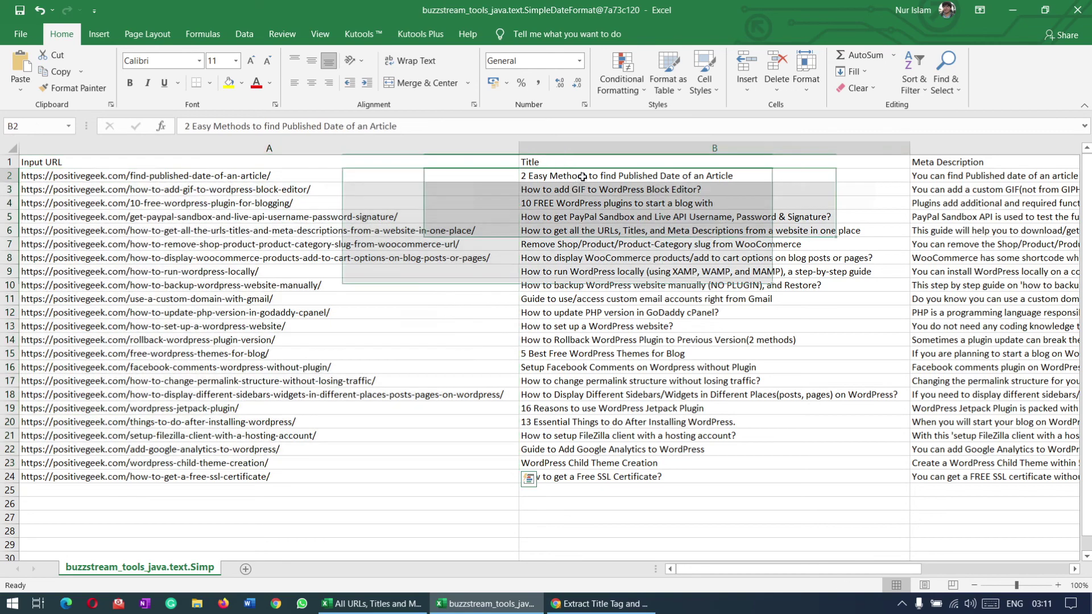
pyautogui.click(943, 176)
pyautogui.hotkey('ctrl', 'v')
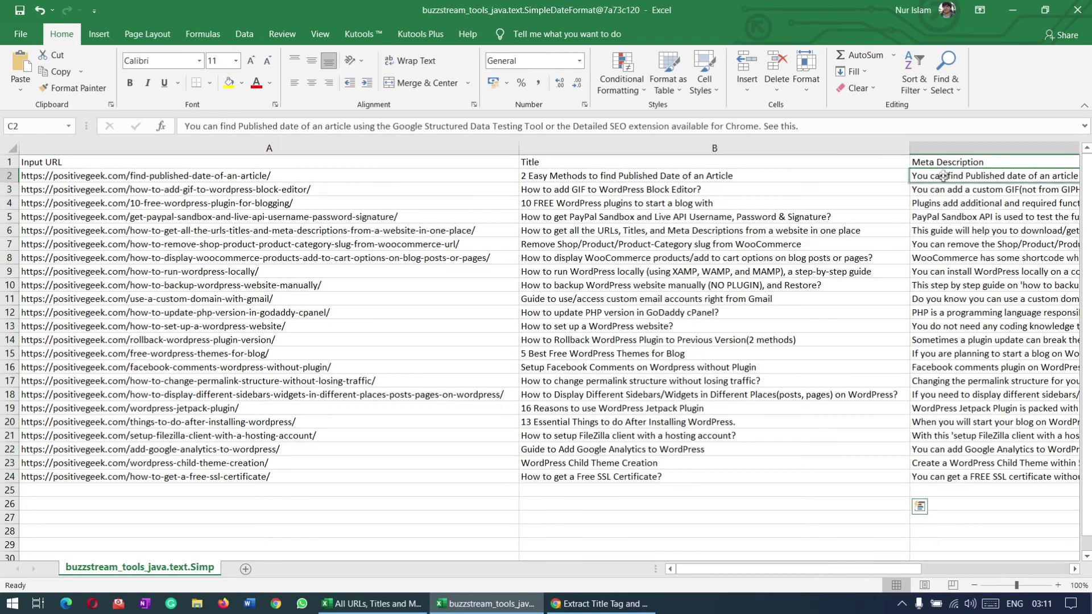
pyautogui.moveTo(943, 176); pyautogui.dragTo(945, 476)
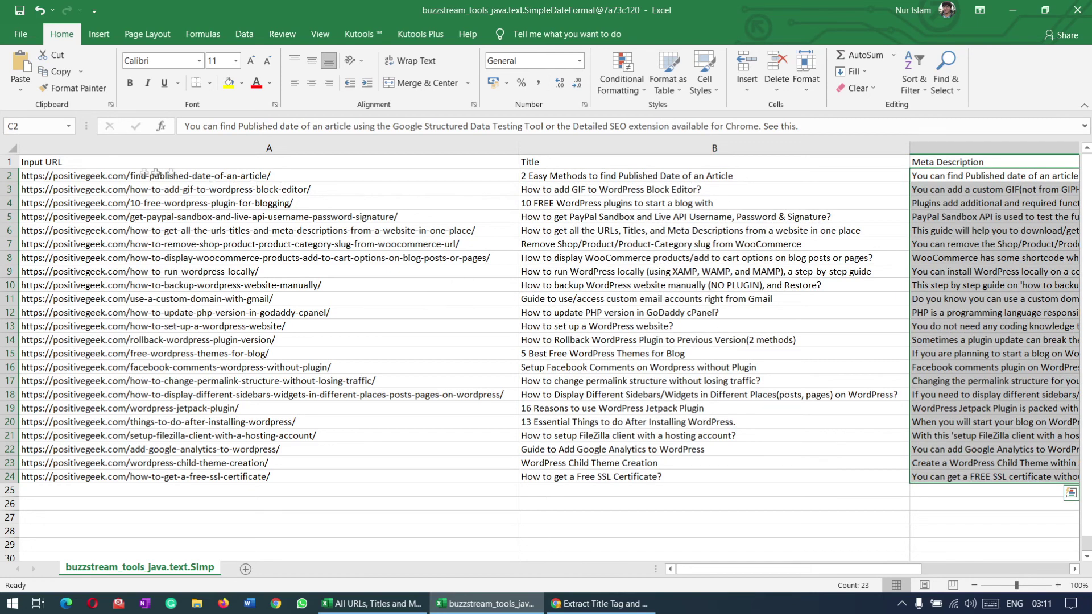
pyautogui.click(10, 162)
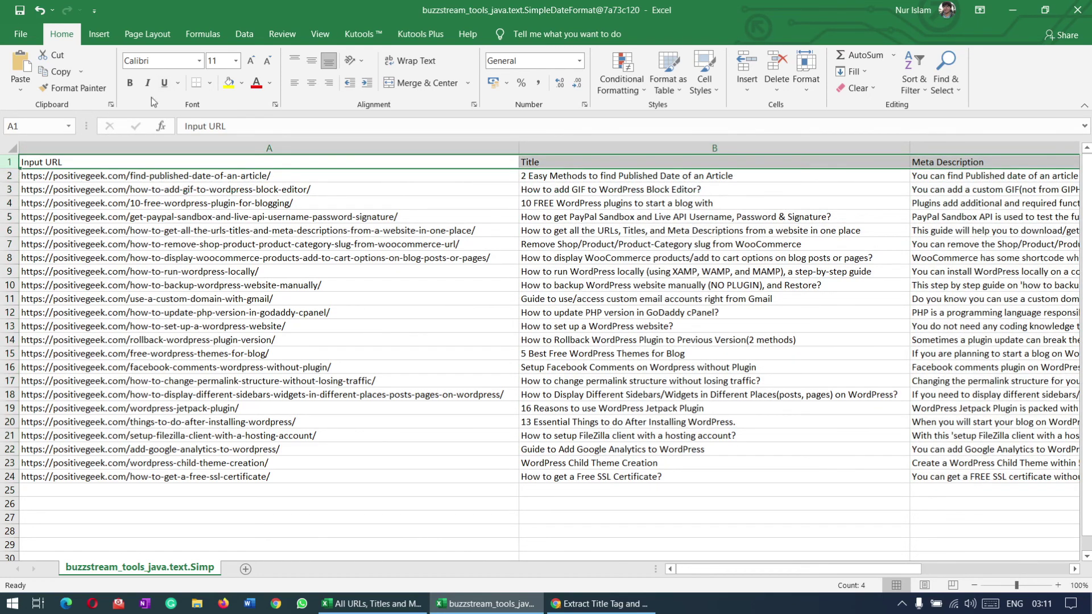
pyautogui.click(130, 84)
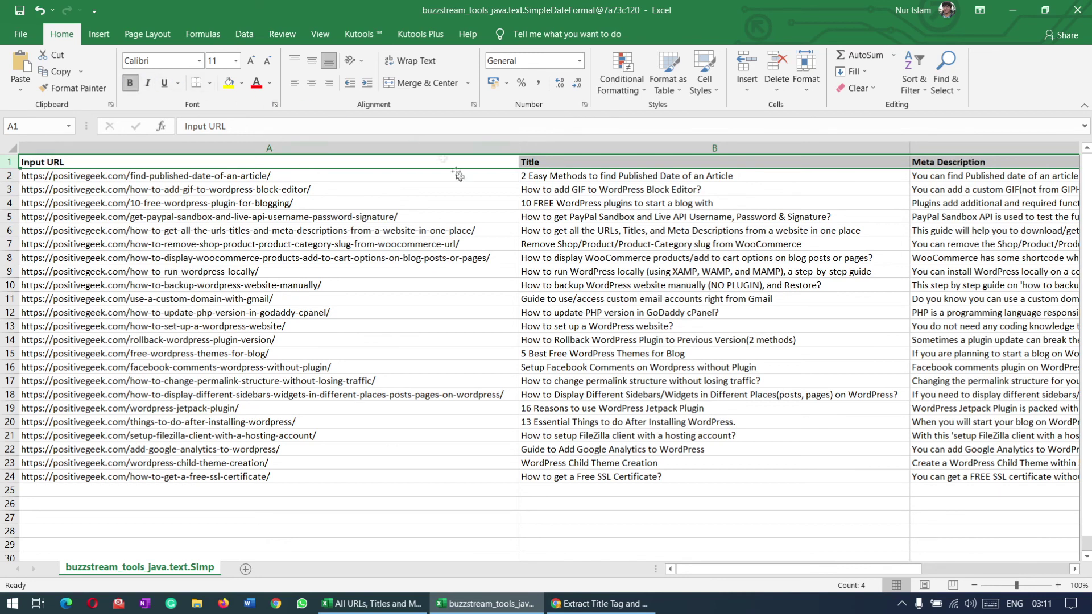